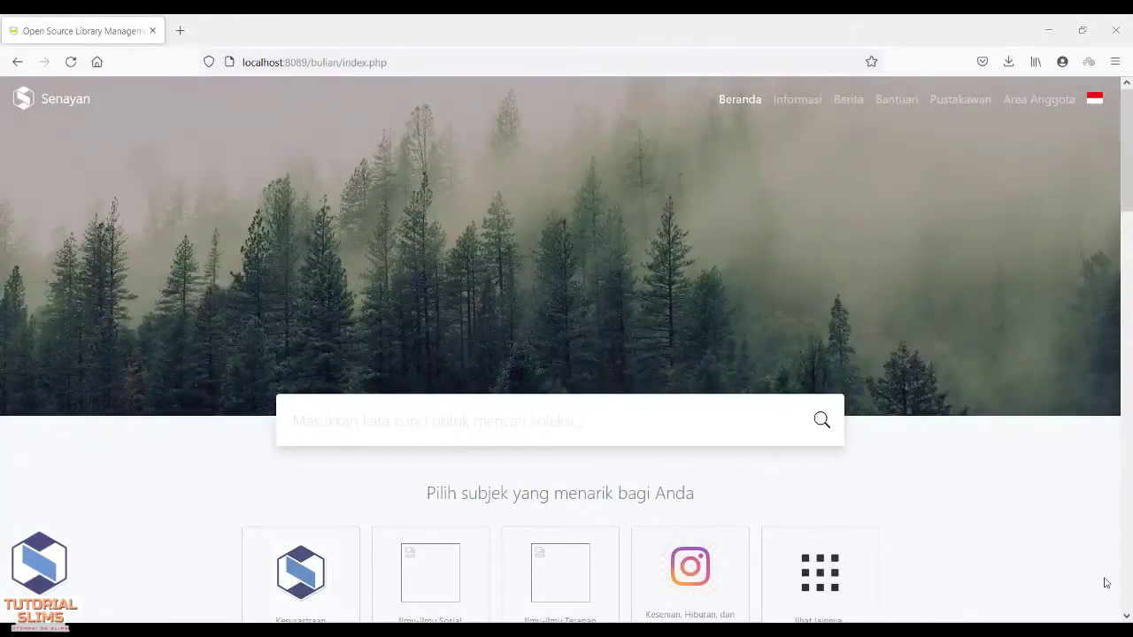
- Load the SLiMS login page by appending ?p=login to the address
{"action": "left_click", "coordinate": [451, 62]}
{"action": "left_click", "coordinate": [451, 62]}
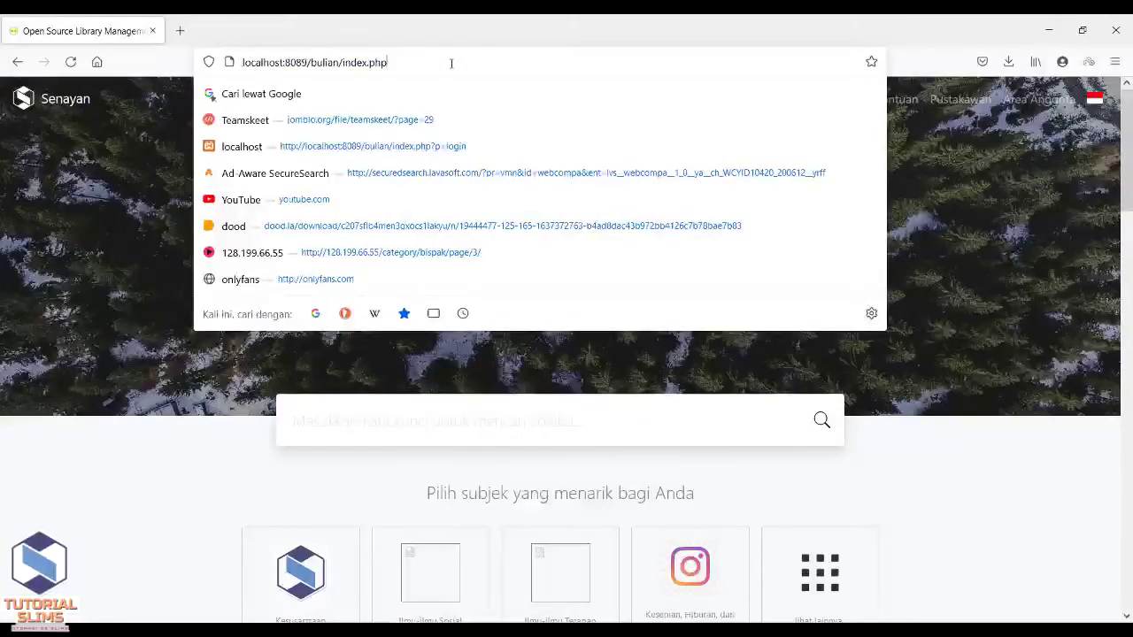
{"action": "type", "text": "?p="}
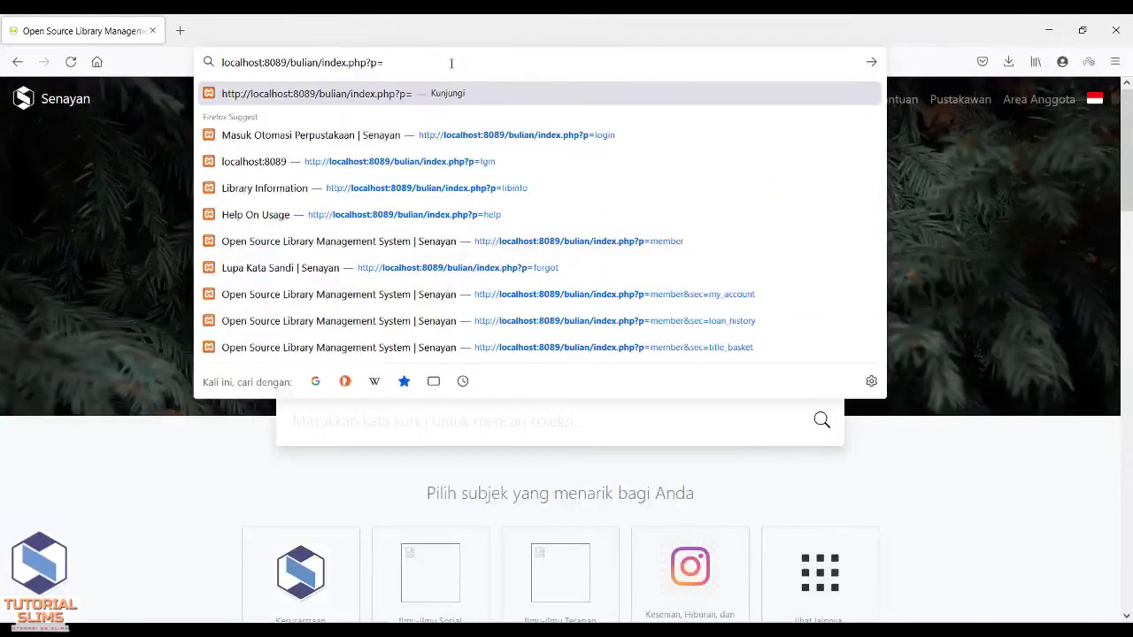
{"action": "type", "text": "login"}
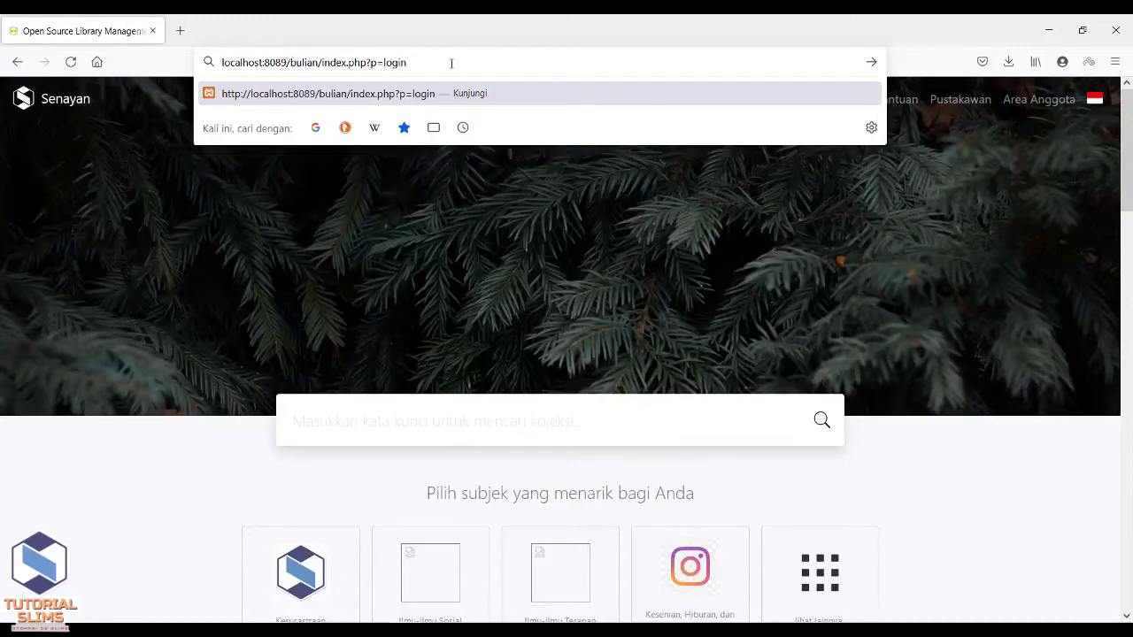
{"action": "key", "text": "Return"}
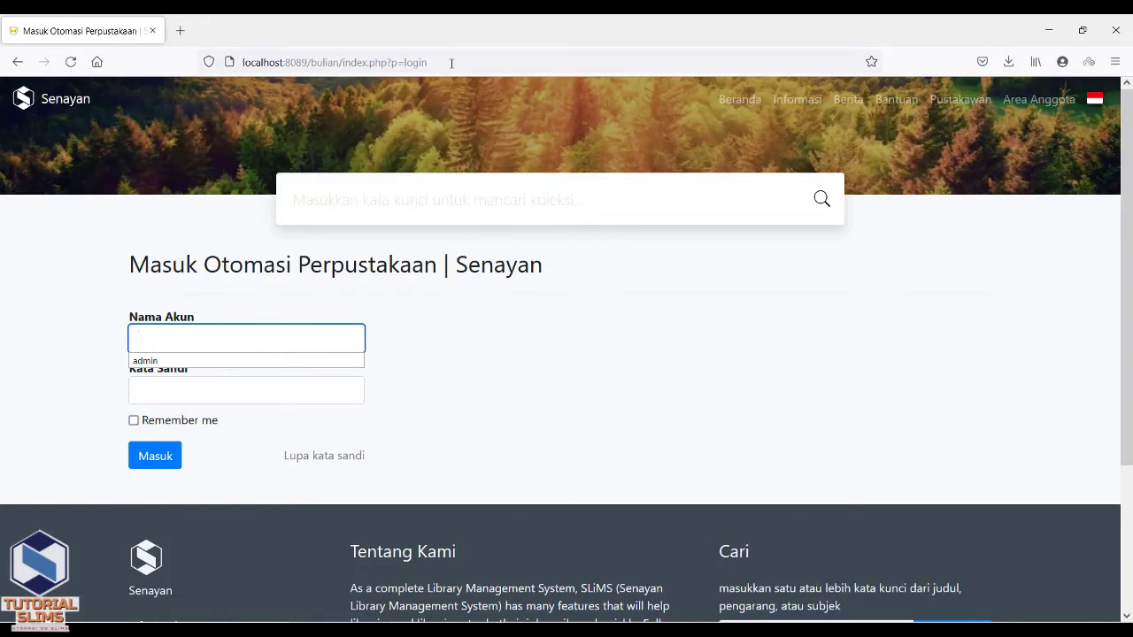
- Sign in with the administrator account name and password
{"action": "type", "text": "ad"}
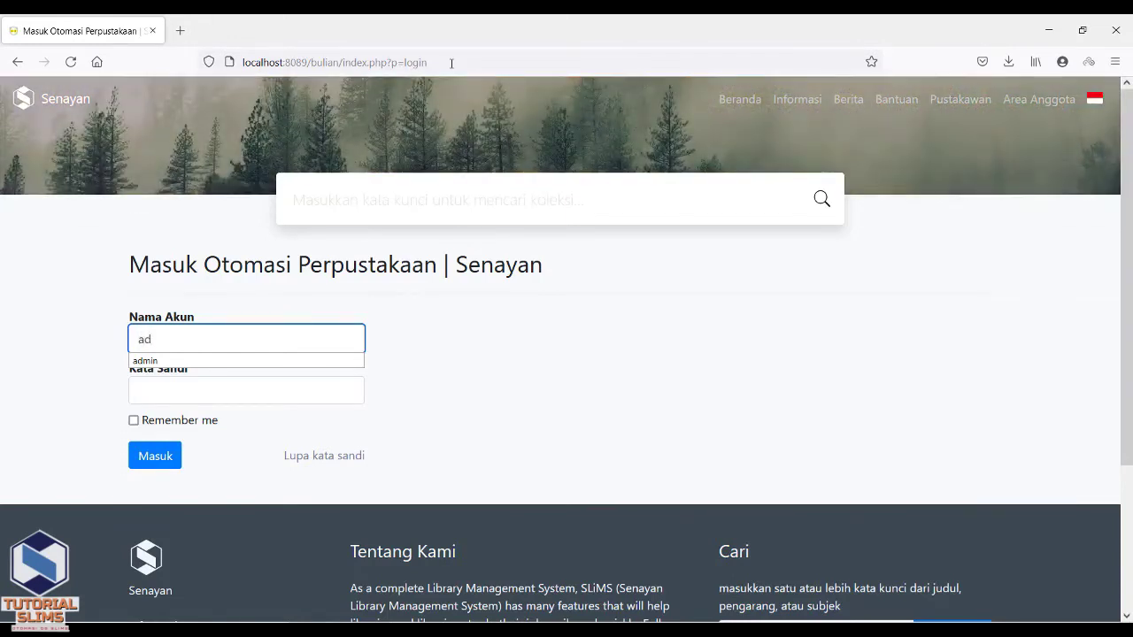
{"action": "type", "text": "min"}
{"action": "key", "text": "Tab"}
{"action": "type", "text": "admin"}
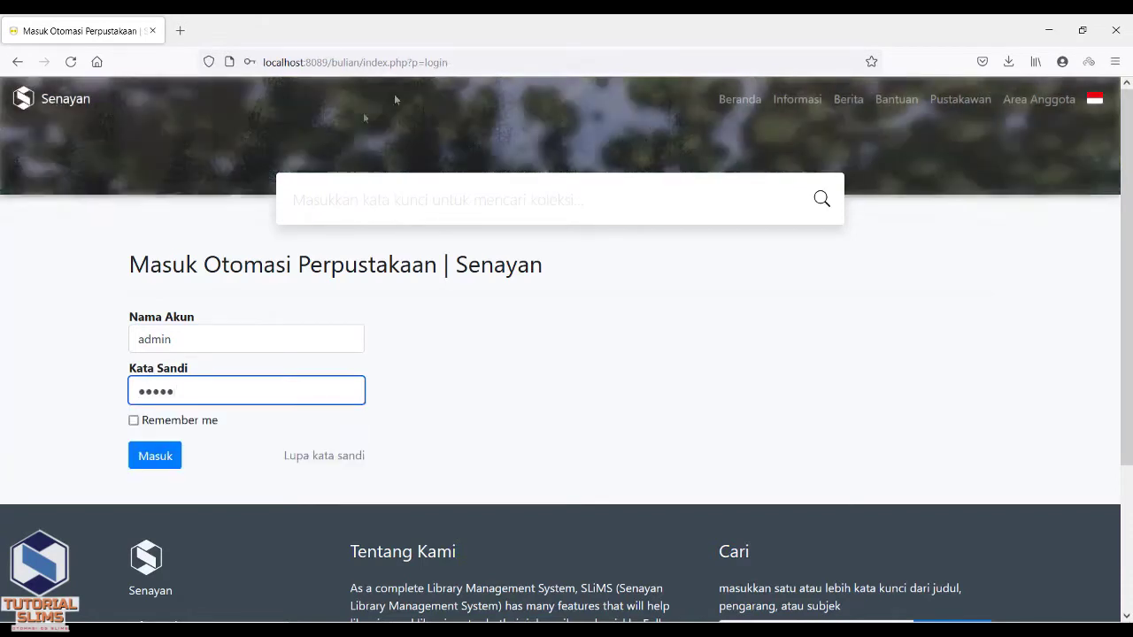
{"action": "left_click", "coordinate": [154, 457]}
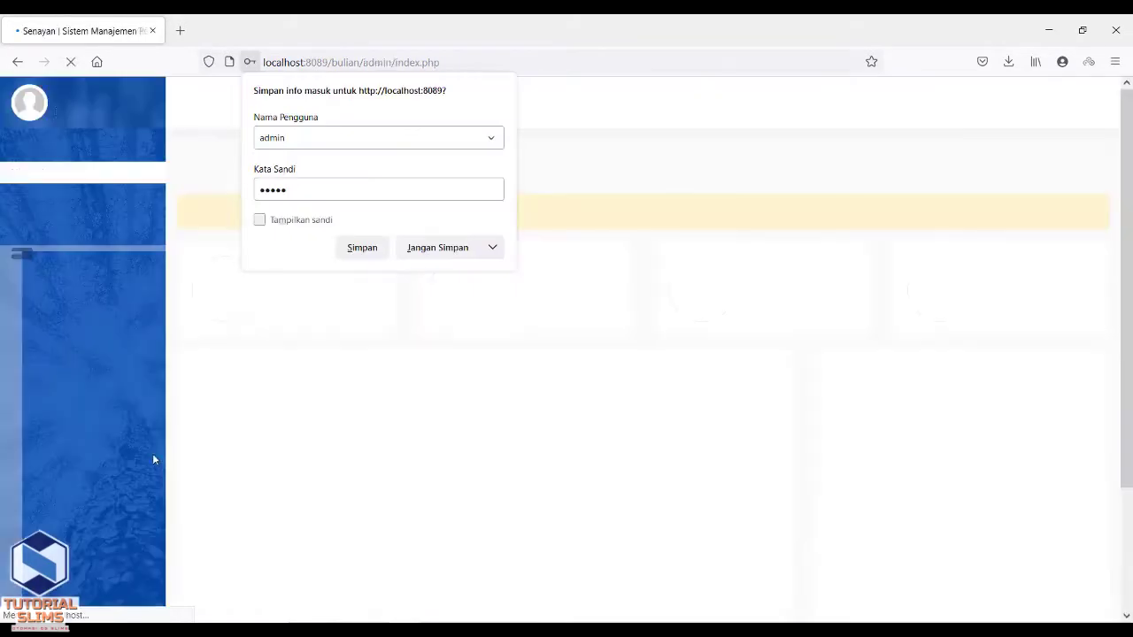
- Decline saving the login and open the Keanggotaan member list
{"action": "left_click", "coordinate": [326, 416]}
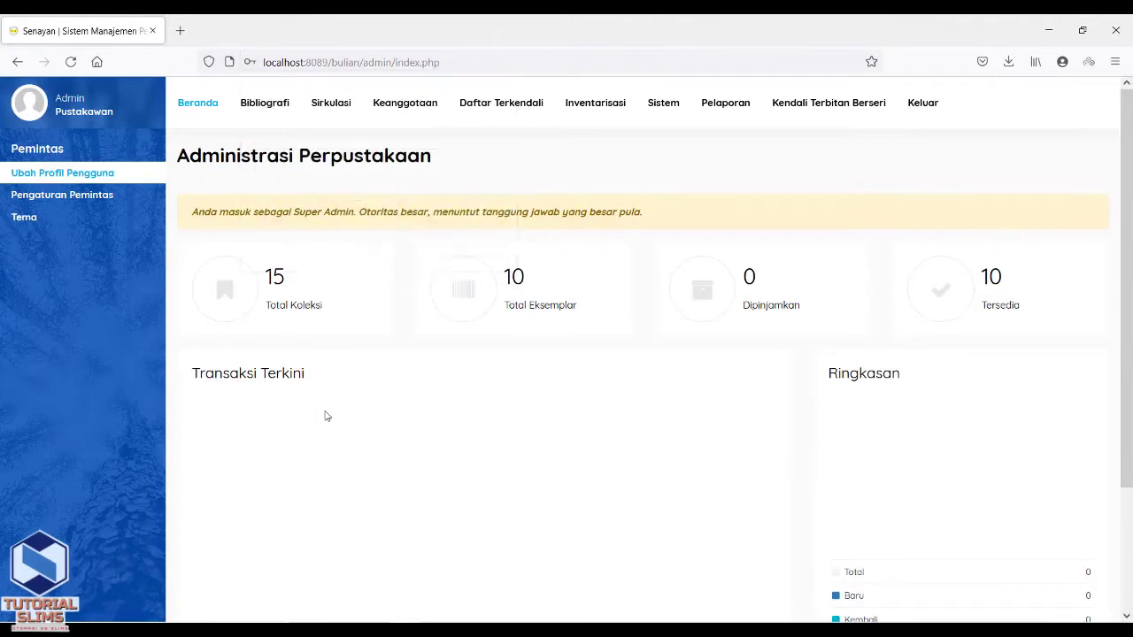
{"action": "left_click", "coordinate": [393, 111]}
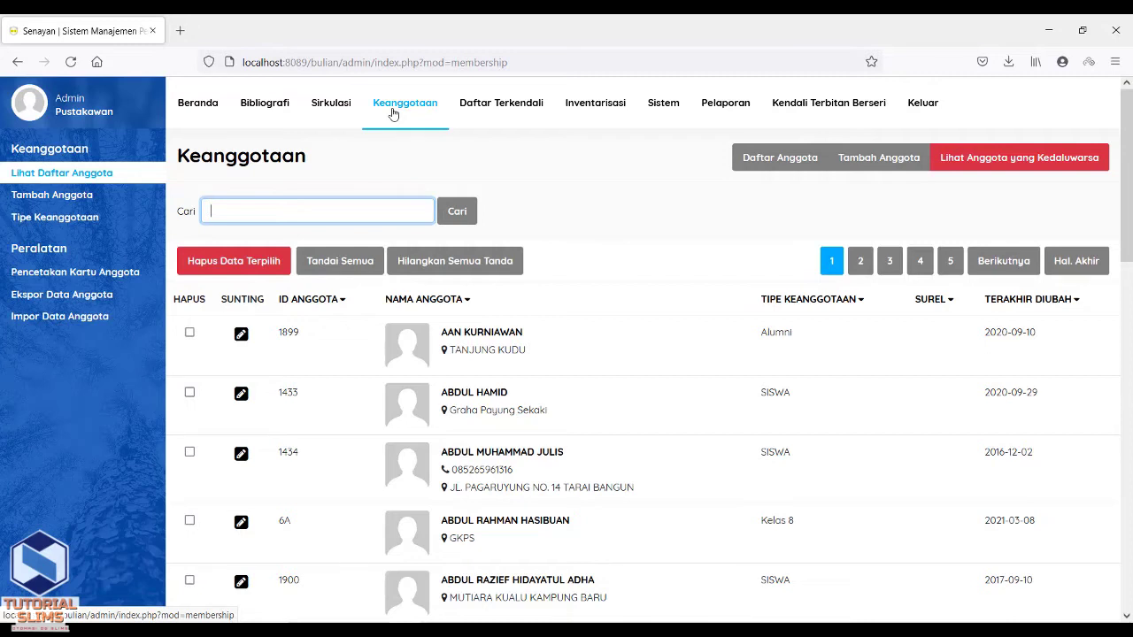
{"action": "key", "text": "alt+Tab"}
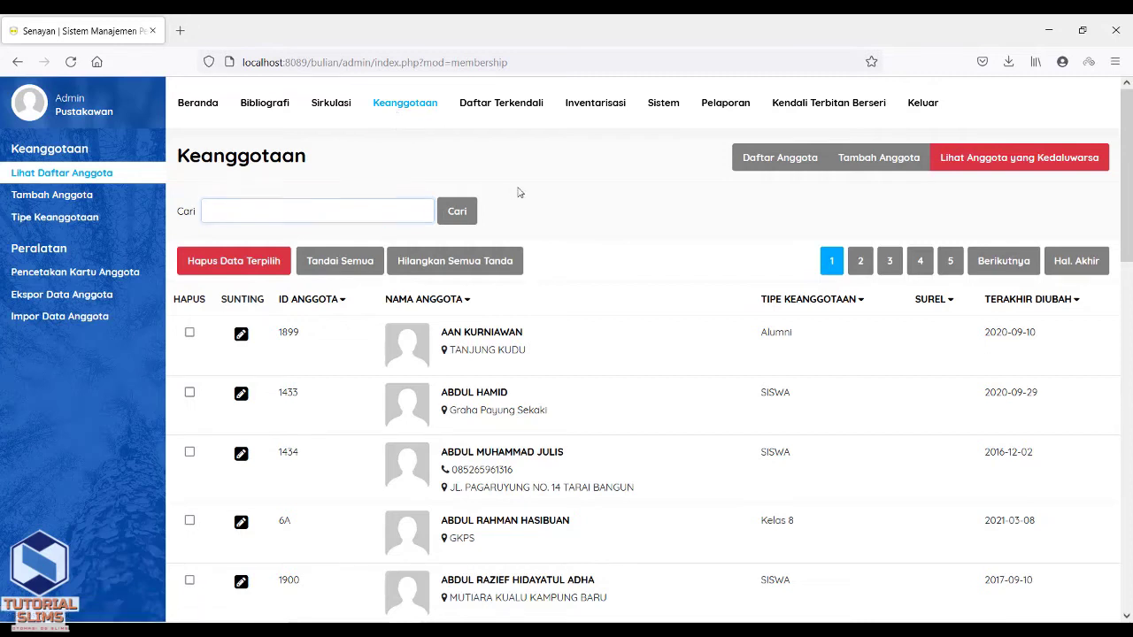
- Open senayan_member_export(1).csv from Downloads with LibreOffice Calc
{"action": "left_click", "coordinate": [328, 159]}
{"action": "right_click", "coordinate": [328, 158]}
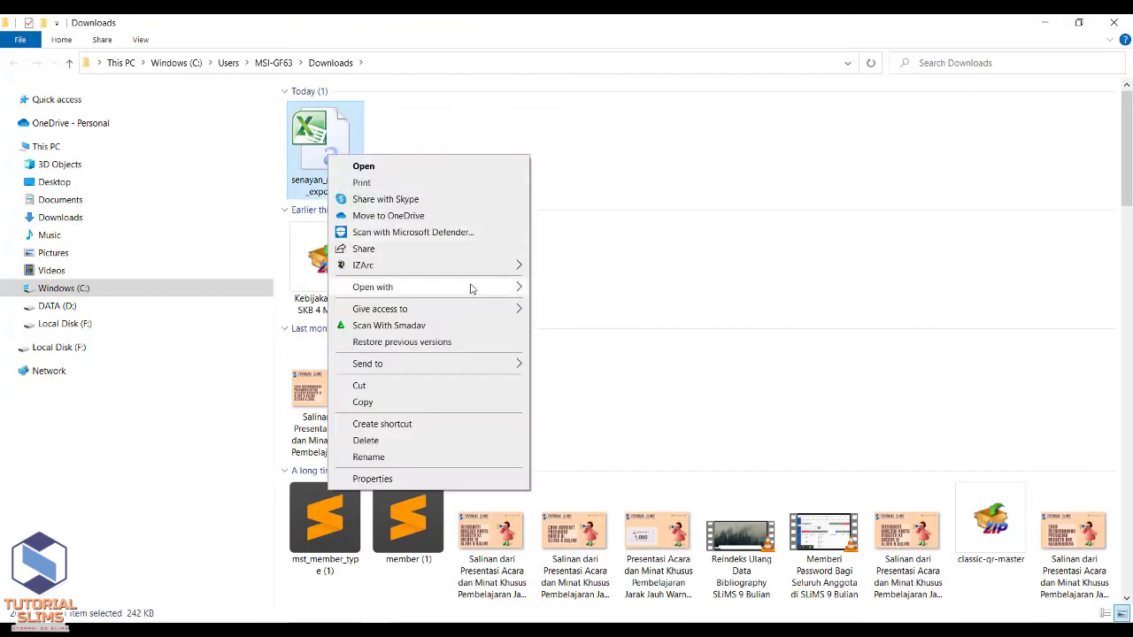
{"action": "mouse_move", "coordinate": [470, 289]}
{"action": "left_click", "coordinate": [566, 292]}
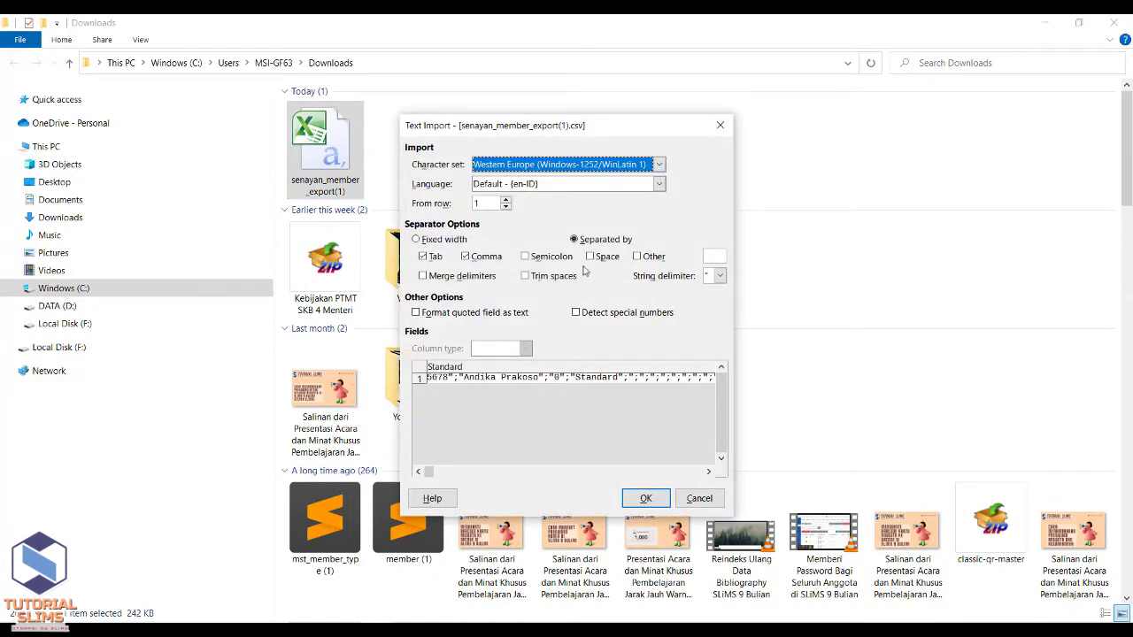
- Import the CSV as separated columns split on semicolons only
{"action": "left_click", "coordinate": [439, 240]}
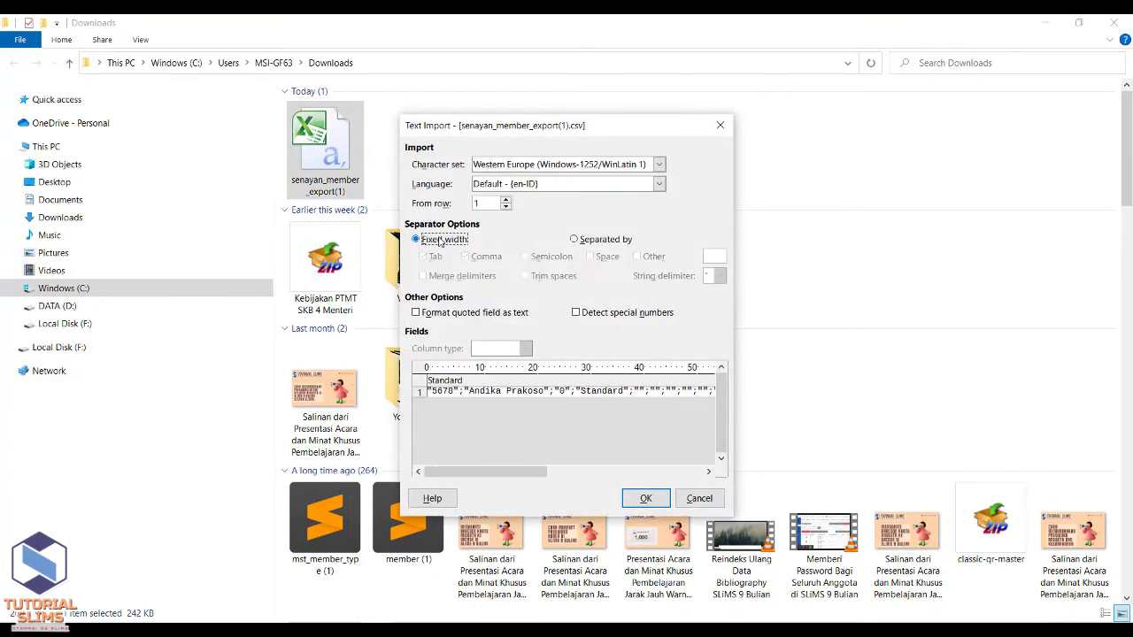
{"action": "left_click", "coordinate": [605, 240]}
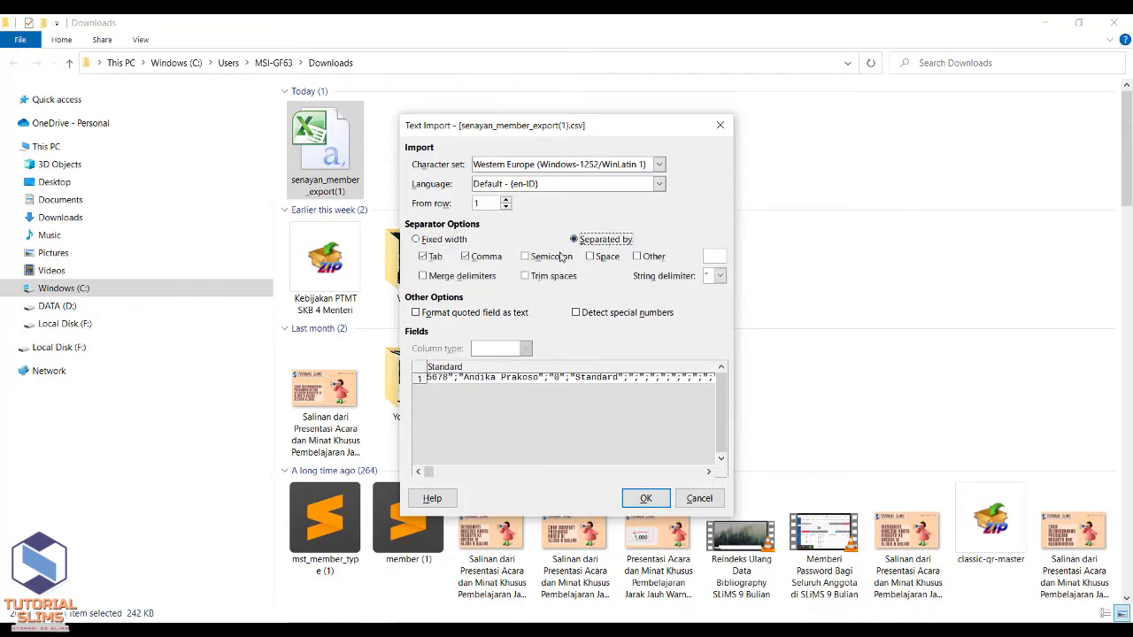
{"action": "left_click", "coordinate": [561, 257]}
{"action": "left_click", "coordinate": [561, 257]}
{"action": "left_click", "coordinate": [561, 257]}
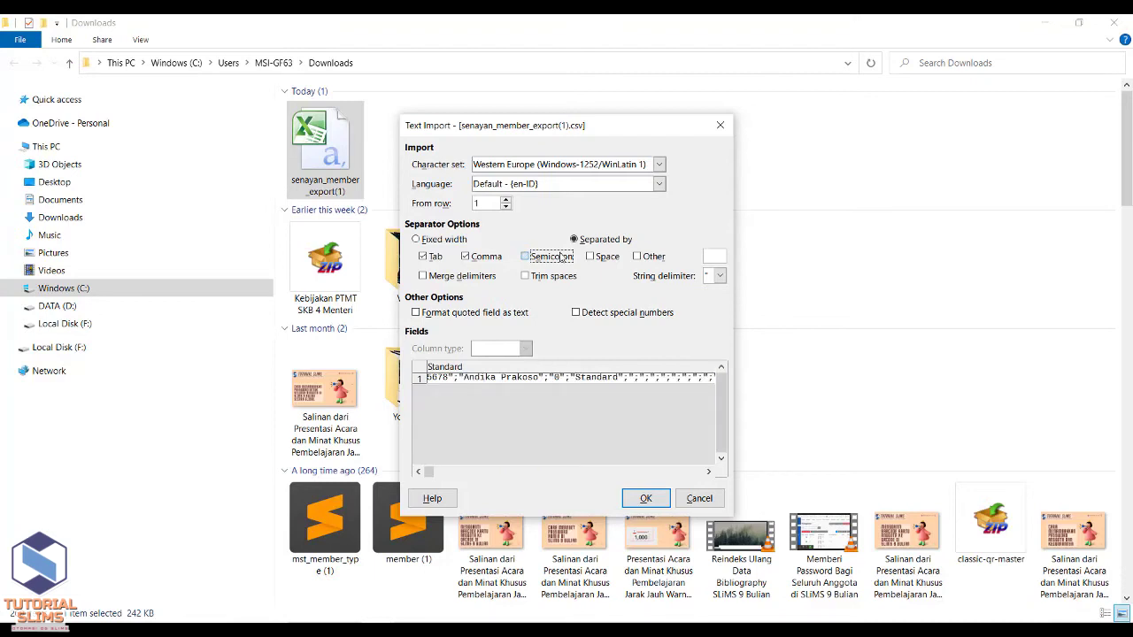
{"action": "left_click", "coordinate": [608, 259]}
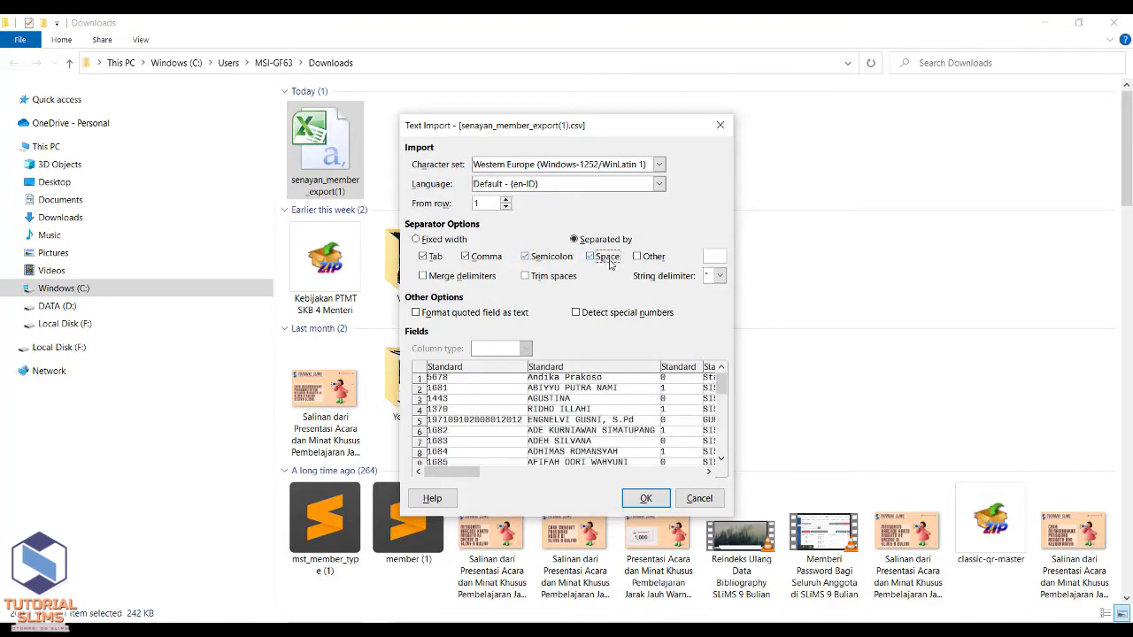
{"action": "left_click", "coordinate": [609, 261]}
{"action": "left_click_drag", "start_coordinate": [465, 476], "coordinate": [614, 487]}
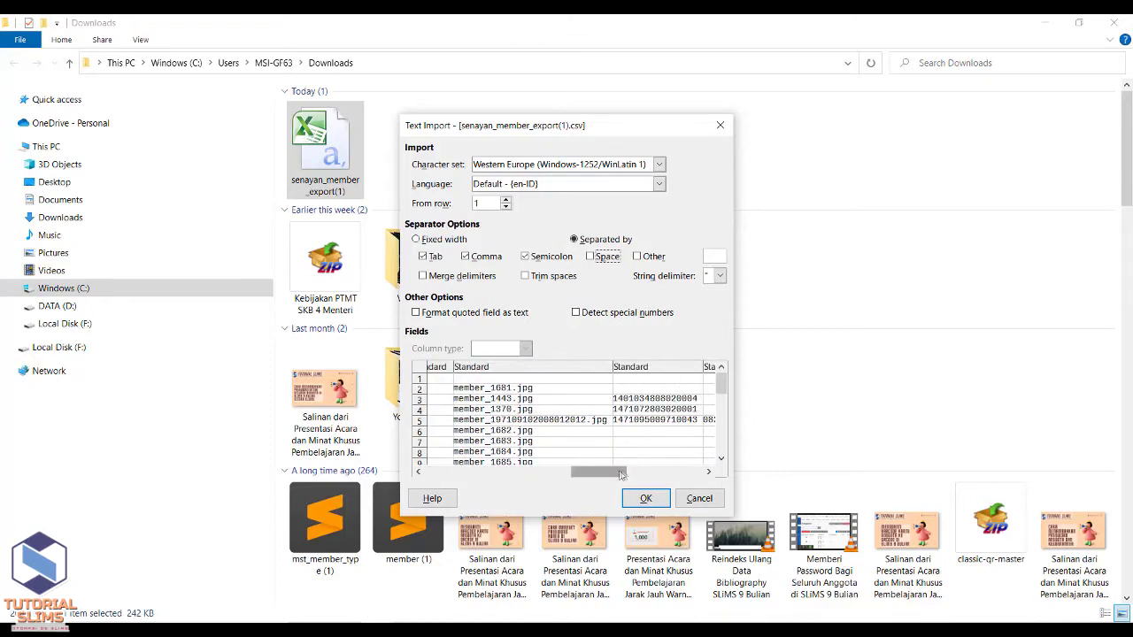
{"action": "left_click_drag", "start_coordinate": [620, 475], "coordinate": [701, 473]}
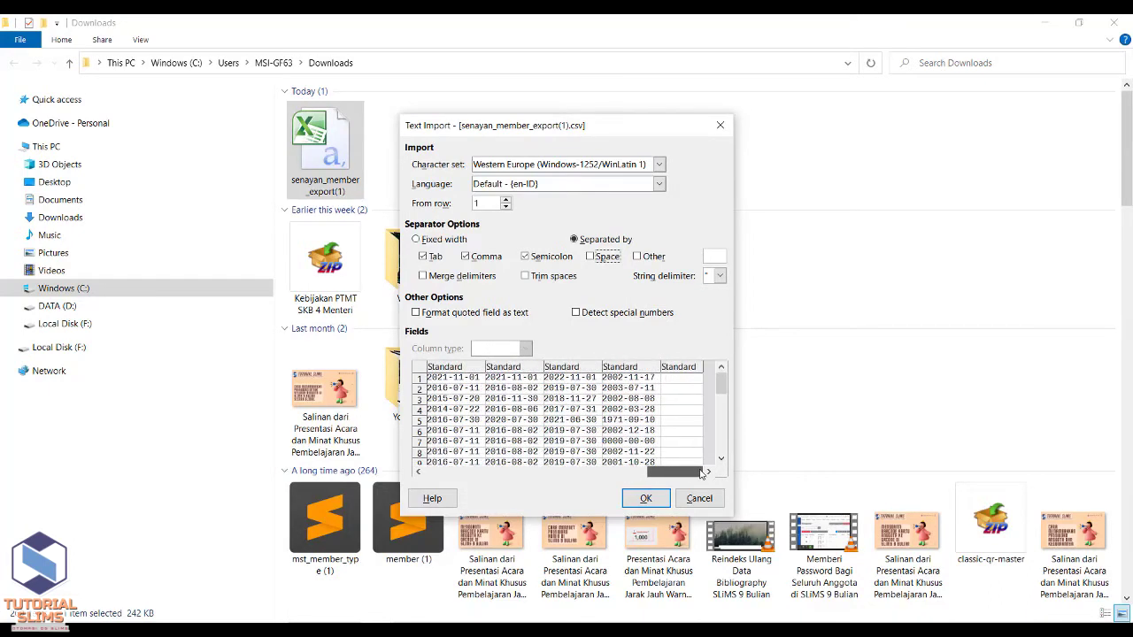
{"action": "left_click", "coordinate": [646, 500]}
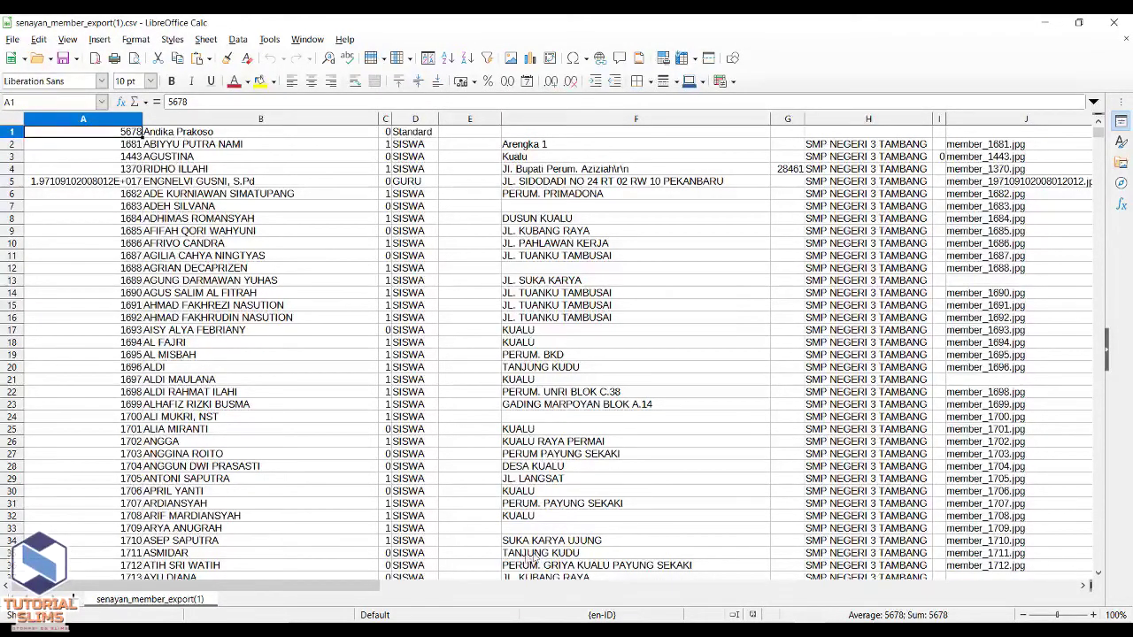
- Add headings ID Anggota, Nama Anggota, Jenis Kelamin, Alamat, Institusi and others above the data
{"action": "mouse_move", "coordinate": [359, 590]}
{"action": "left_mouse_down"}
{"action": "mouse_move", "coordinate": [456, 571]}
{"action": "mouse_move", "coordinate": [712, 577]}
{"action": "mouse_move", "coordinate": [670, 571]}
{"action": "mouse_move", "coordinate": [686, 571]}
{"action": "mouse_move", "coordinate": [782, 584]}
{"action": "mouse_move", "coordinate": [371, 584]}
{"action": "left_mouse_up"}
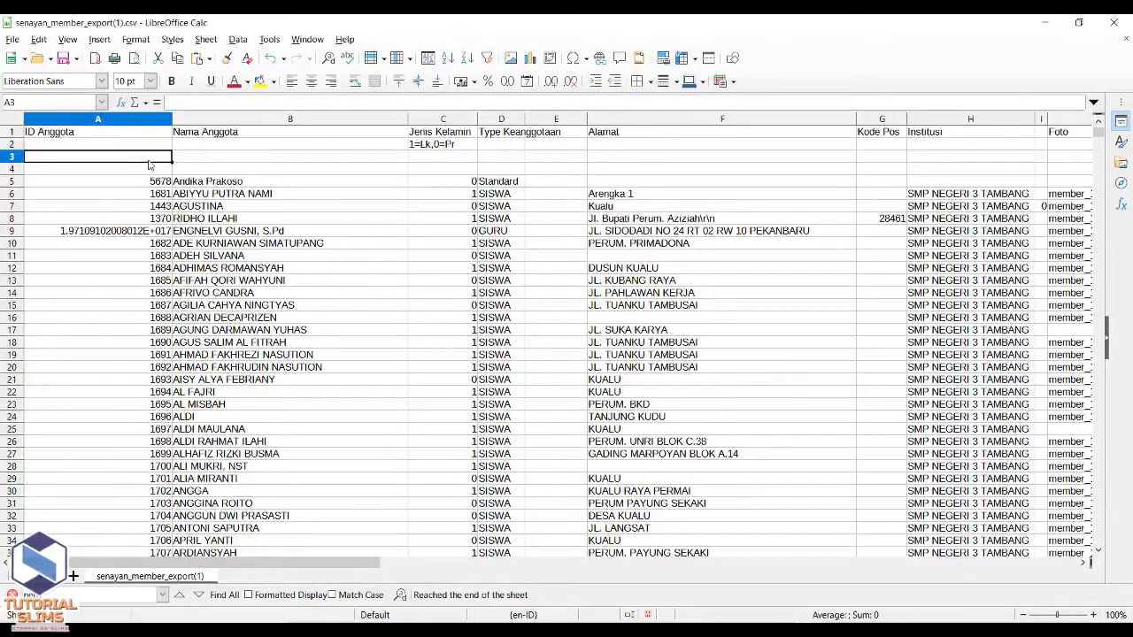
- Enter ID 8888, name Tutorial SliMS and gender code 1 in row 3, rejecting autocomplete
{"action": "type", "text": "8888"}
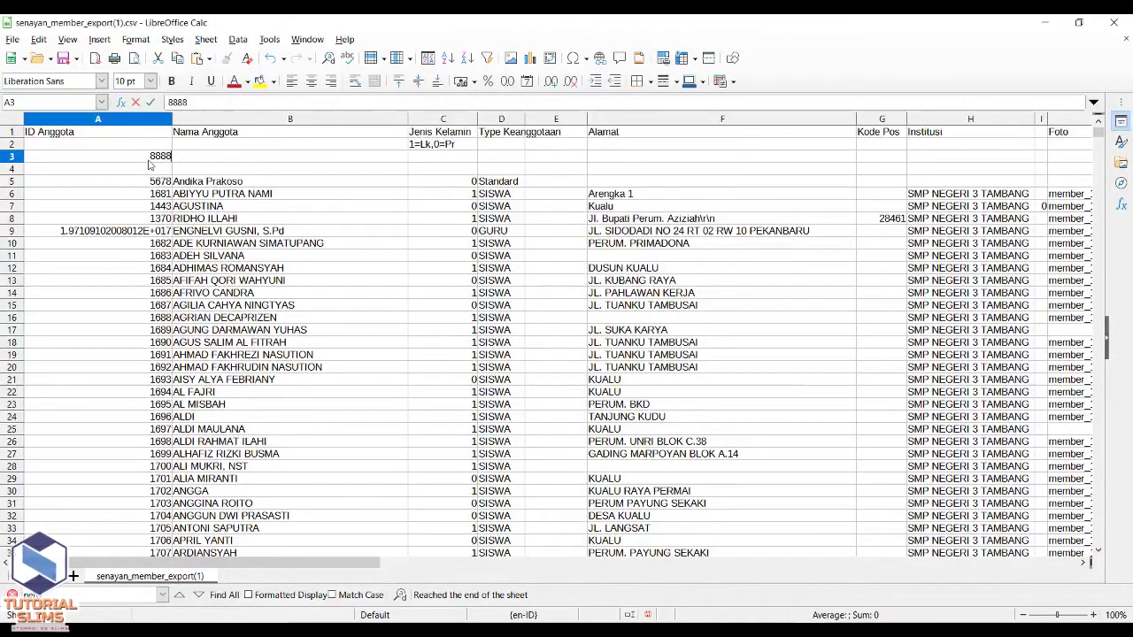
{"action": "key", "text": "Tab"}
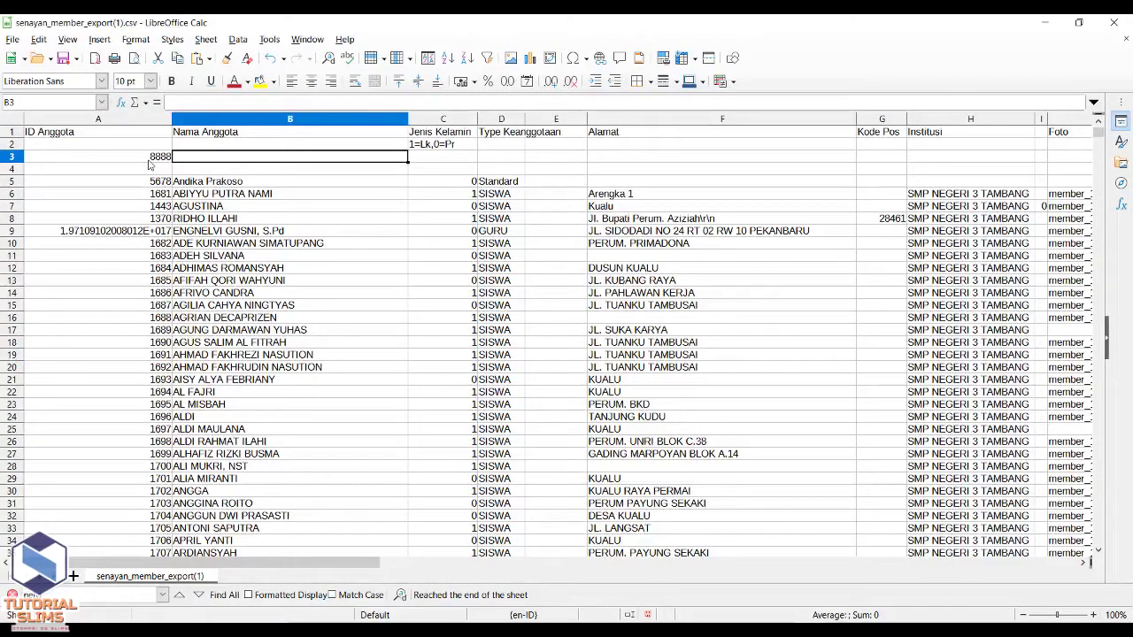
{"action": "type", "text": "Tutorial"}
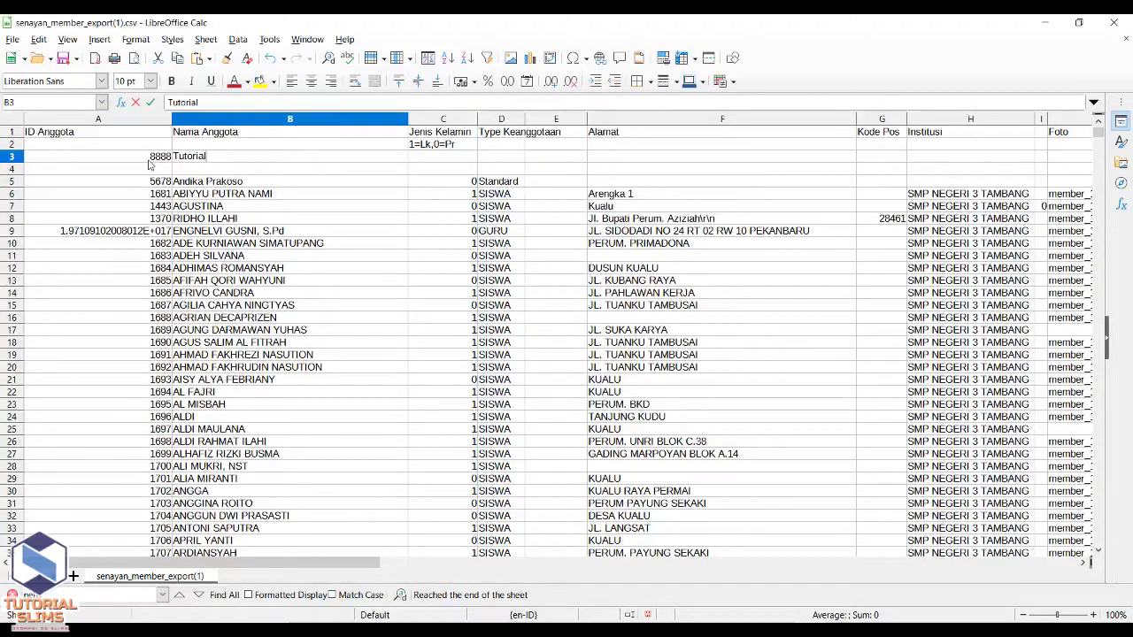
{"action": "type", "text": " Sl"}
{"action": "type", "text": "iMS"}
{"action": "key", "text": "Tab"}
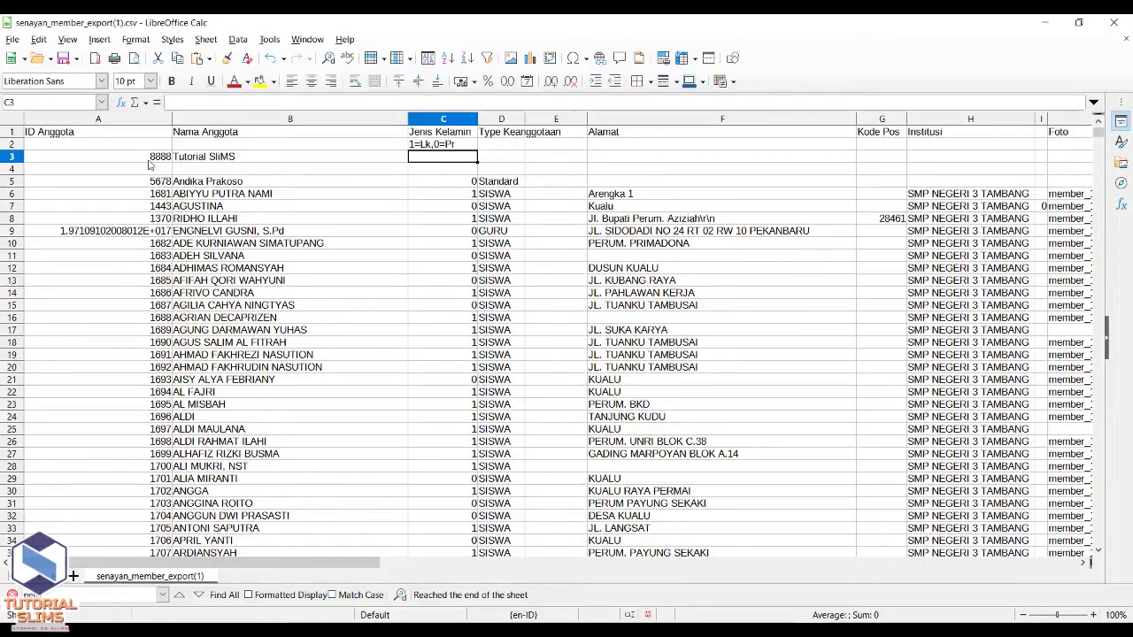
{"action": "type", "text": "1"}
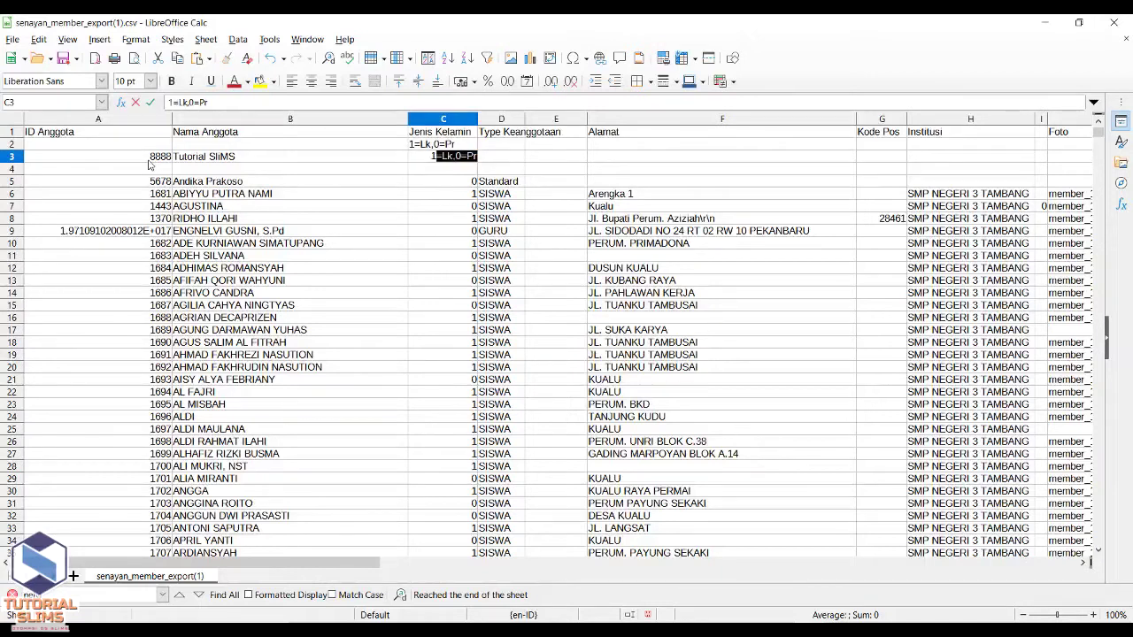
{"action": "key", "text": "Delete"}
{"action": "key", "text": "Tab"}
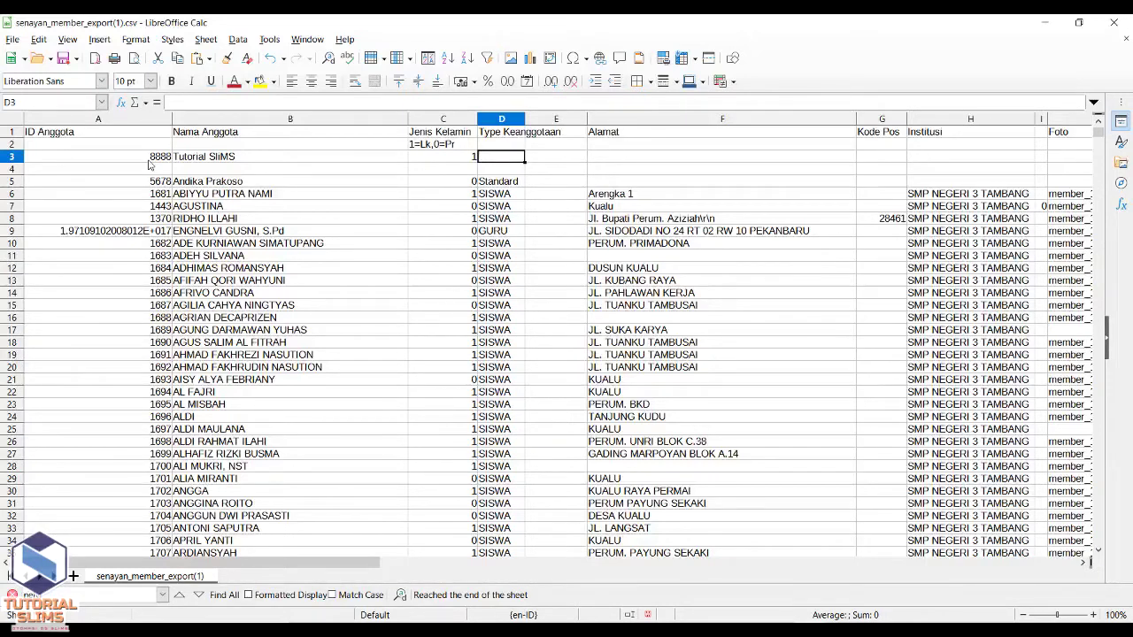
- Fill in type Guru, the member's address, postal code 2222 and institution Perpustakaan SLiMS
{"action": "type", "text": "Guru"}
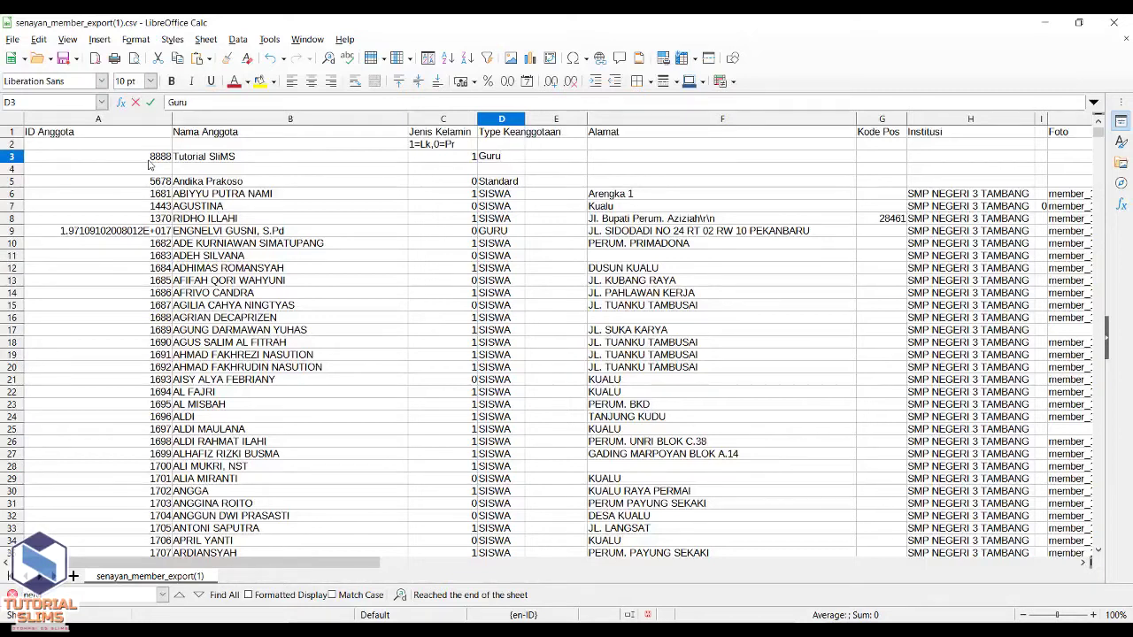
{"action": "key", "text": "Tab"}
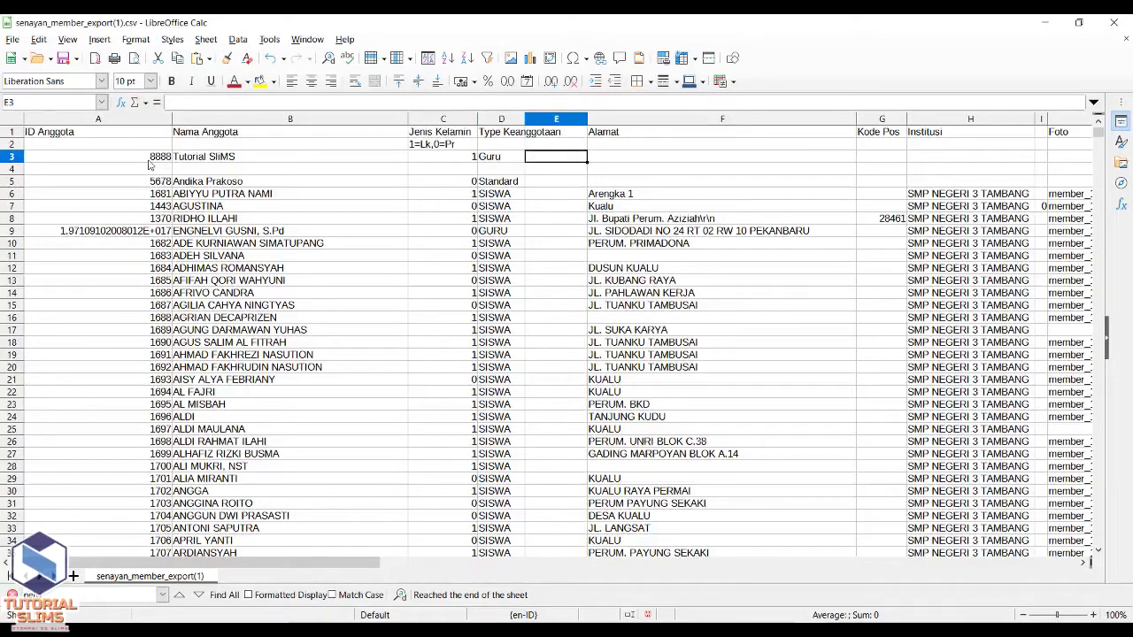
{"action": "key", "text": "Tab"}
{"action": "type", "text": "Jalan"}
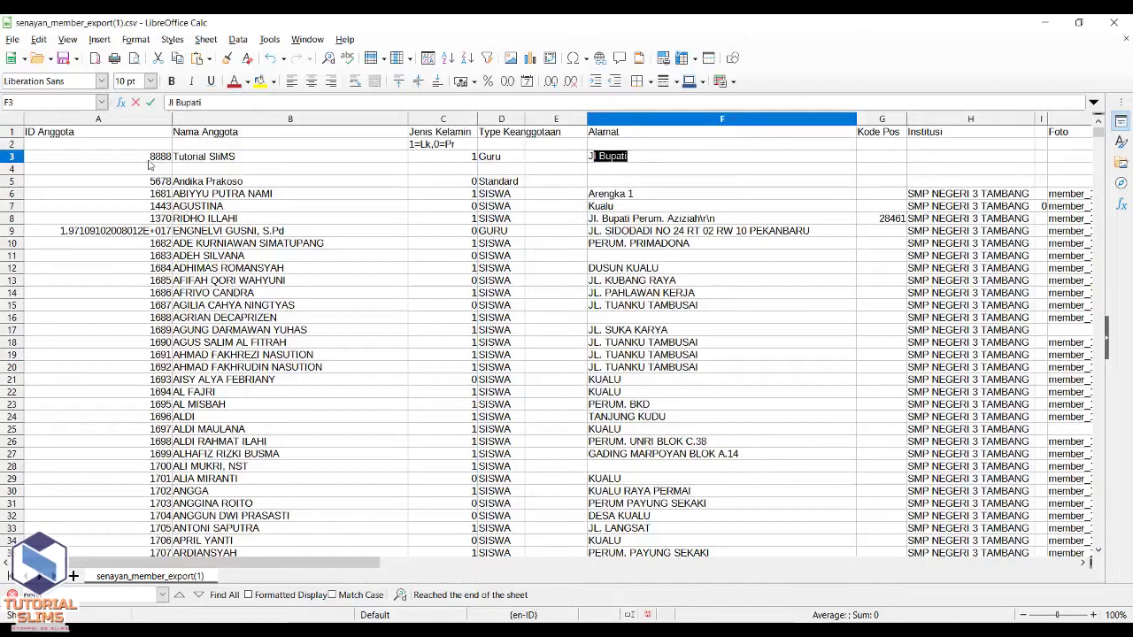
{"action": "type", "text": " R"}
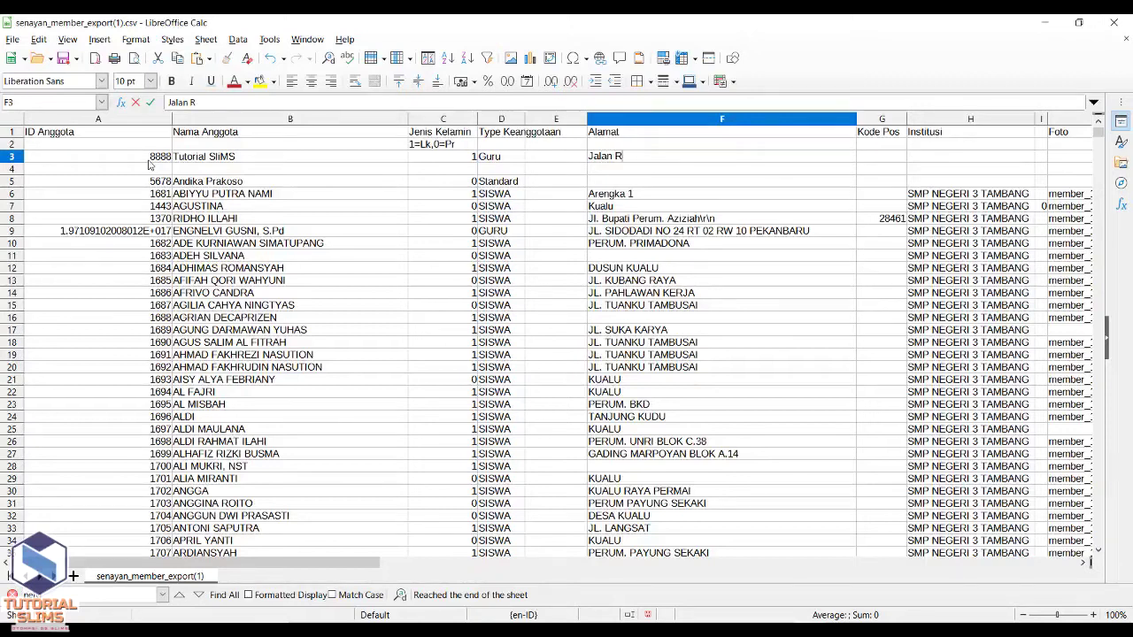
{"action": "type", "text": "aya Indonesia"}
{"action": "key", "text": "Tab"}
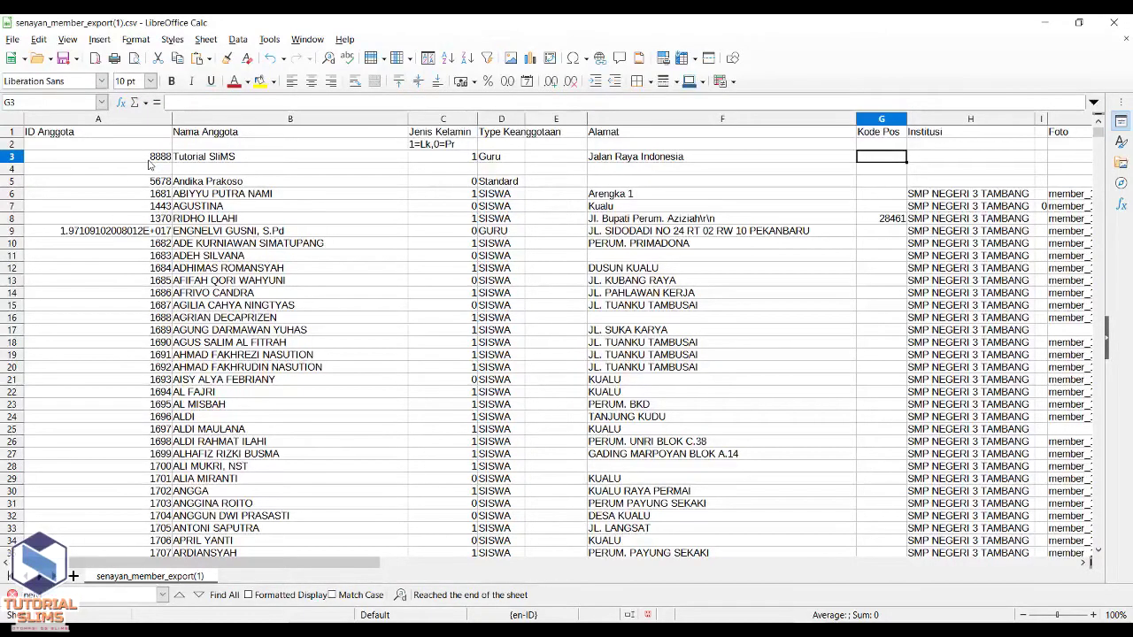
{"action": "type", "text": "22222"}
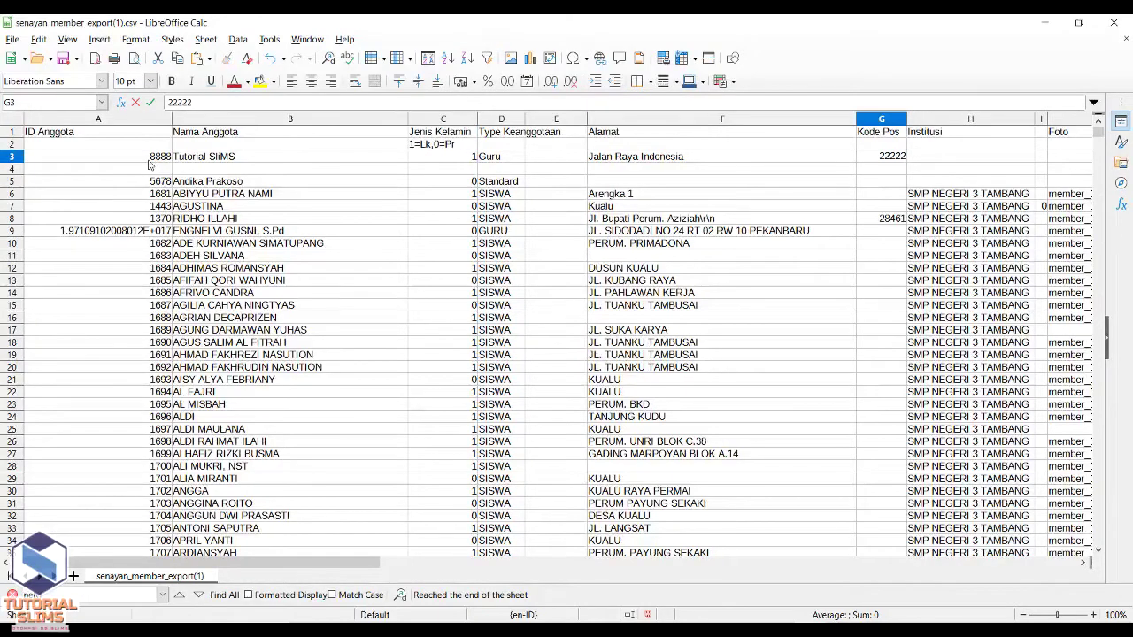
{"action": "key", "text": "Tab"}
{"action": "type", "text": "Perpust"}
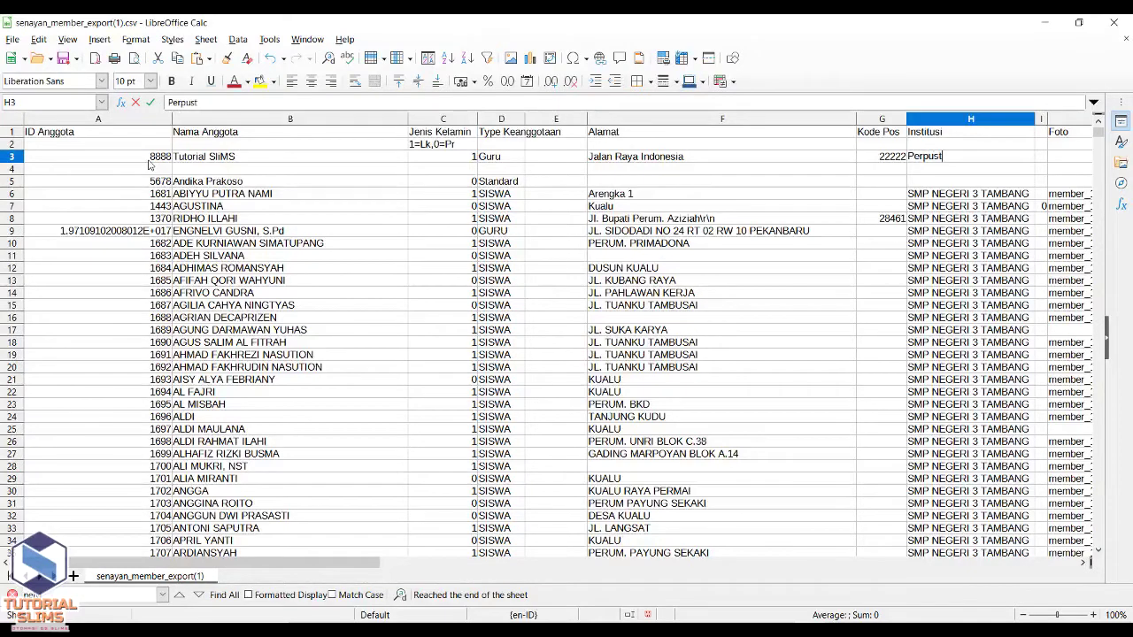
{"action": "type", "text": "akaan SLiMS"}
{"action": "key", "text": "Tab"}
{"action": "key", "text": "Tab"}
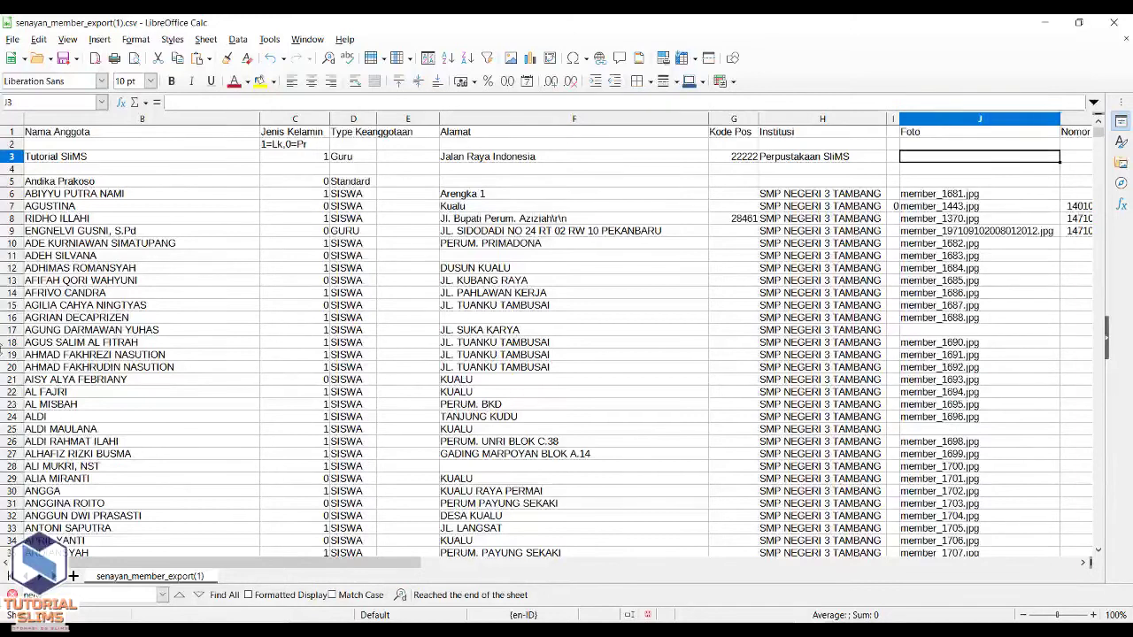
- Enter the member's identity number and phone number in row 3
{"action": "left_click_drag", "start_coordinate": [361, 569], "coordinate": [570, 571]}
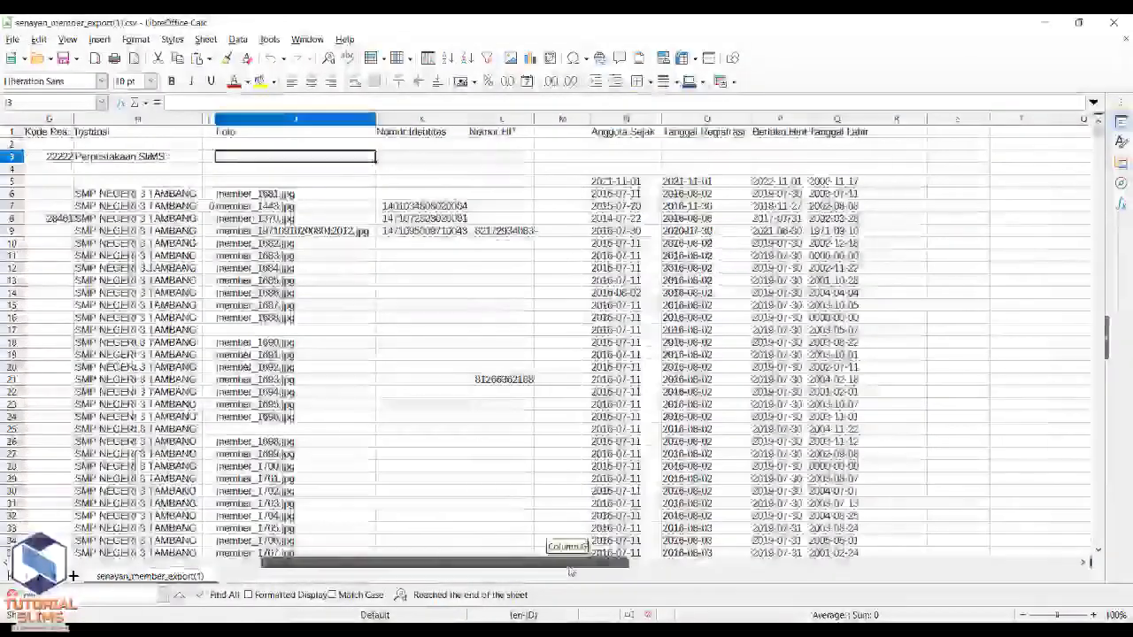
{"action": "key", "text": "Right"}
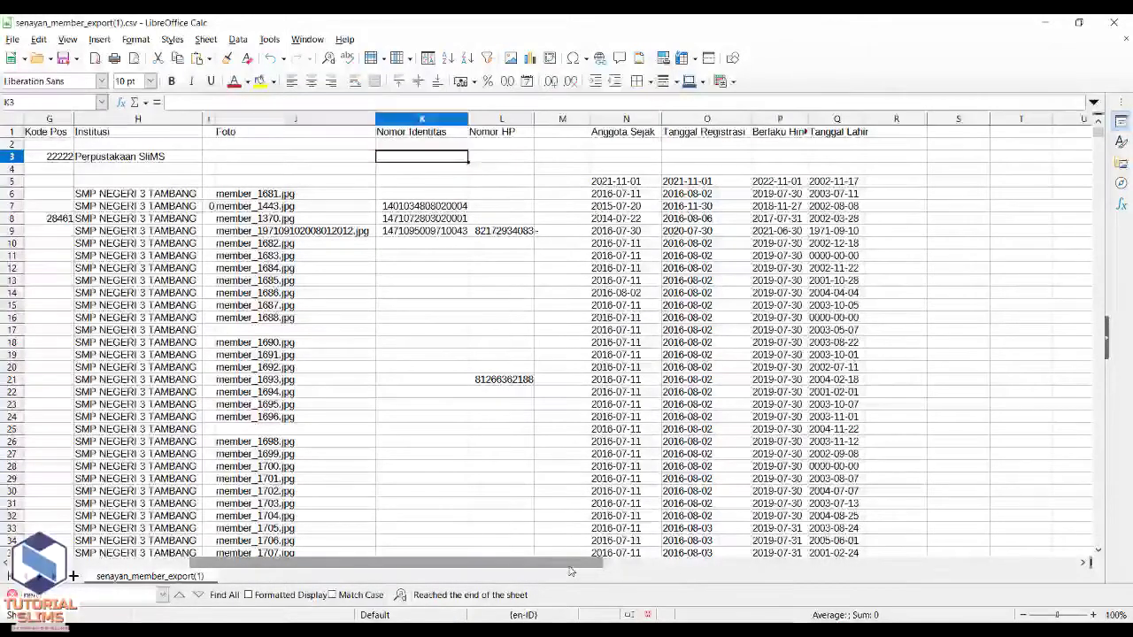
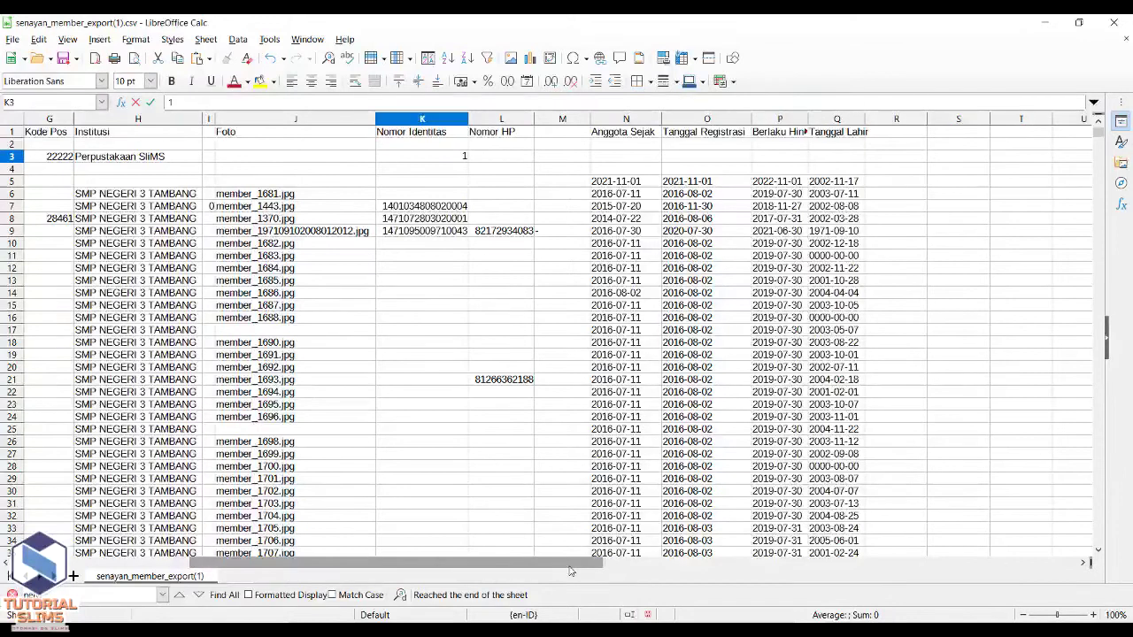
{"action": "key", "text": "Tab"}
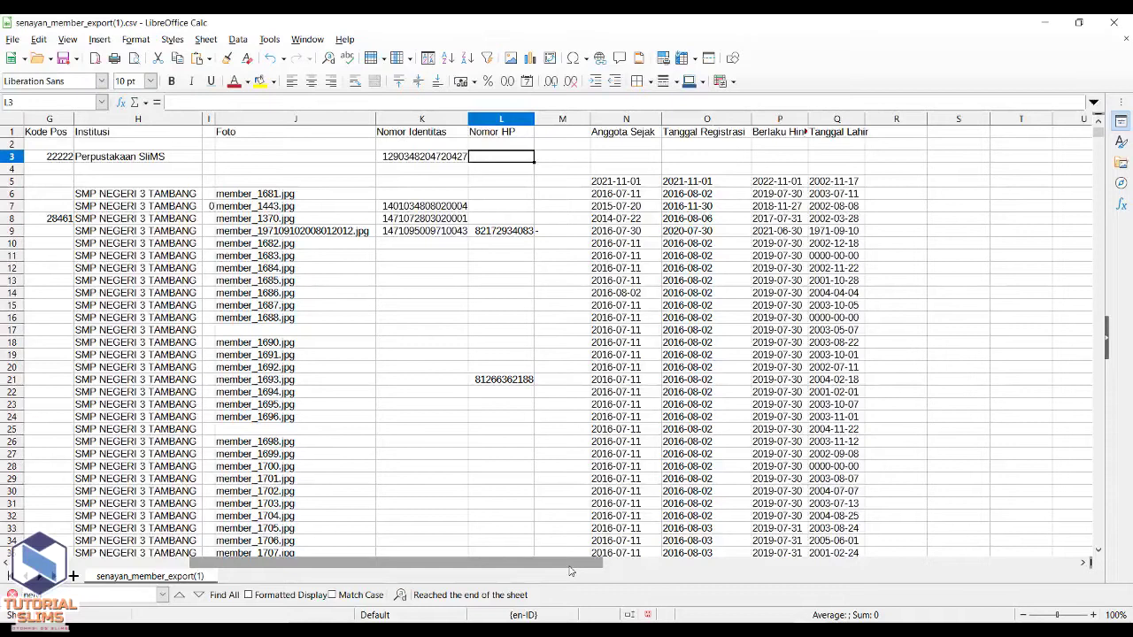
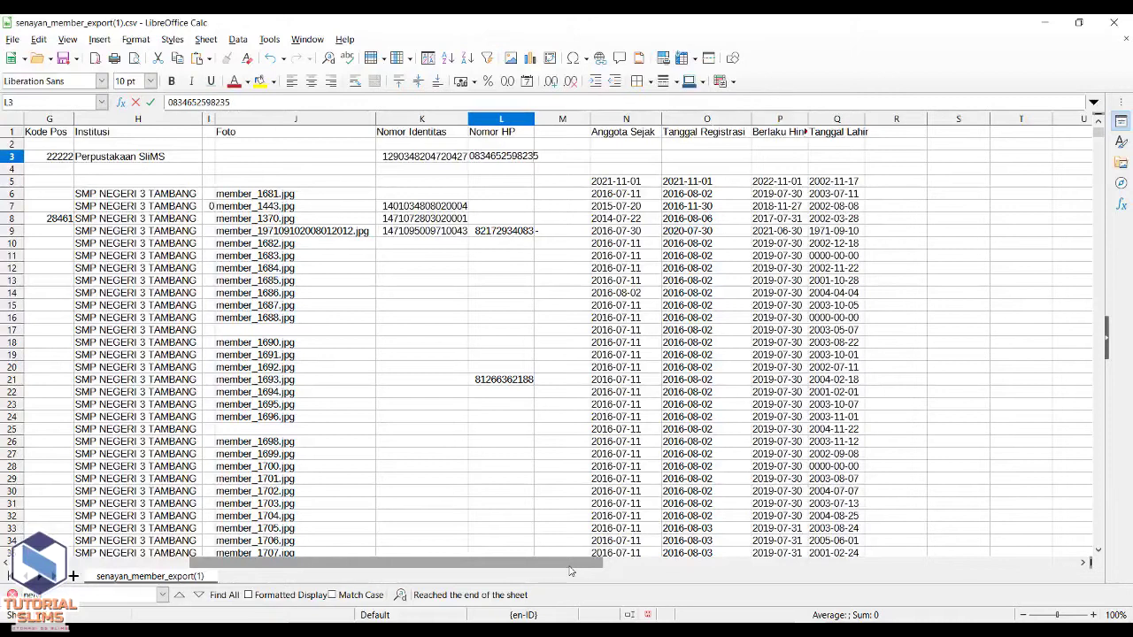
{"action": "key", "text": "Return"}
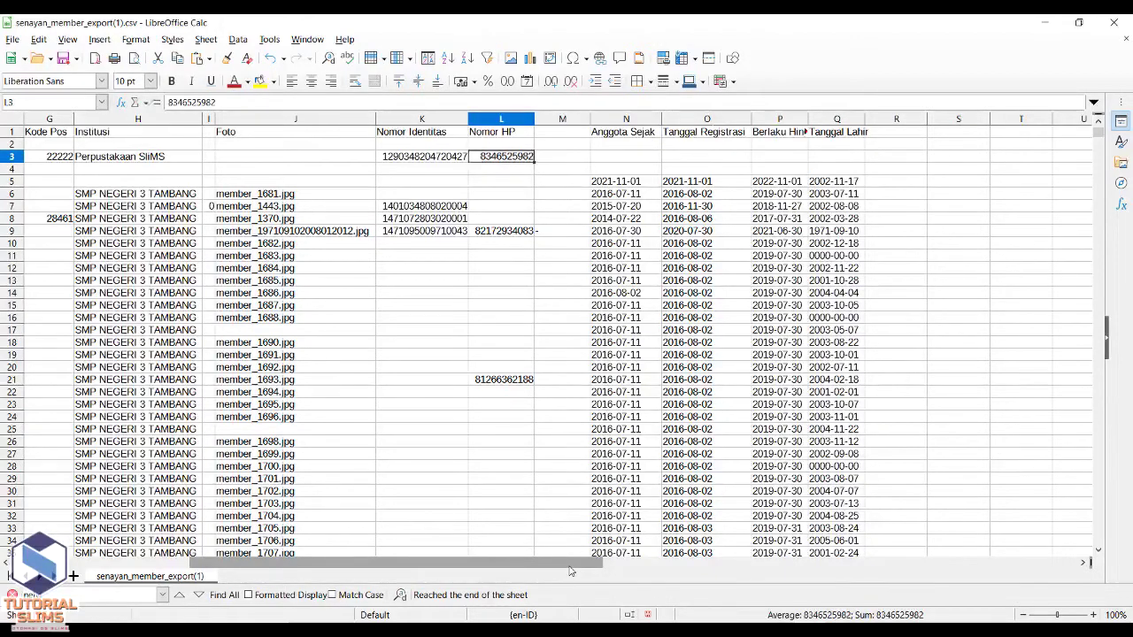
{"action": "key", "text": "Right"}
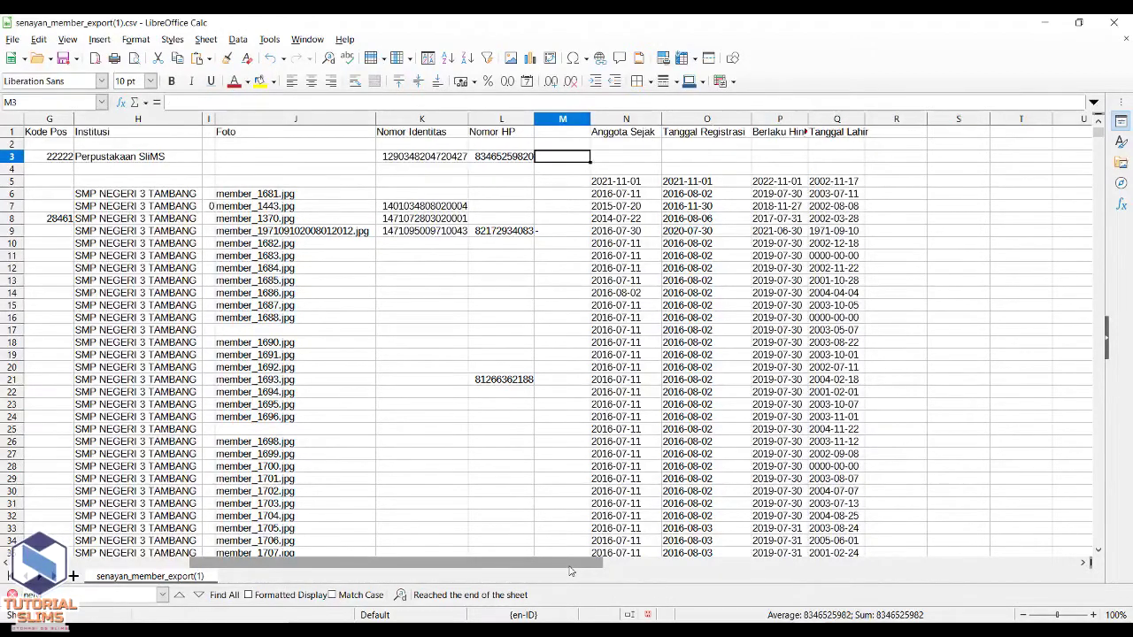
{"action": "key", "text": "Right"}
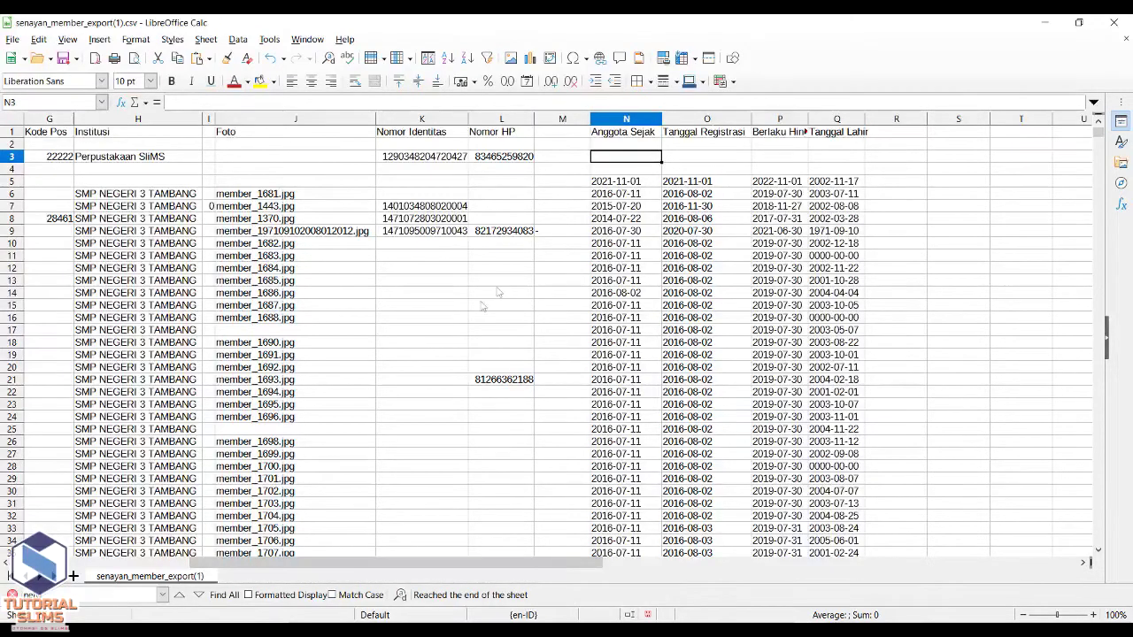
- Prefix the phone number in L3 with '0 so it keeps its leading zero as text
{"action": "left_click", "coordinate": [475, 160]}
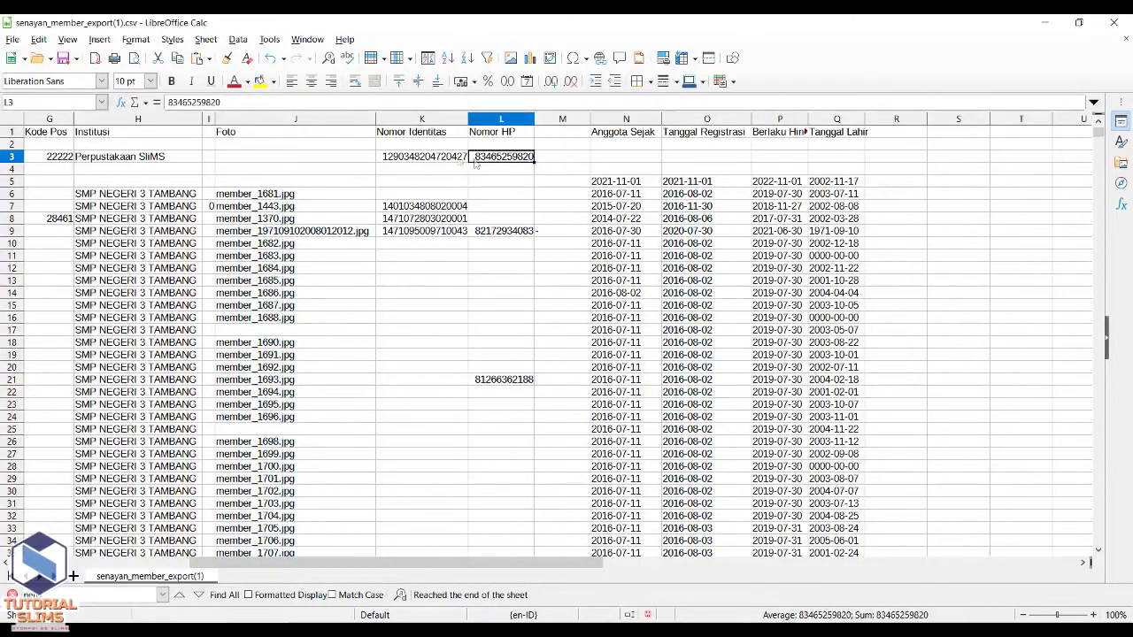
{"action": "left_click", "coordinate": [169, 102]}
{"action": "type", "text": "'"}
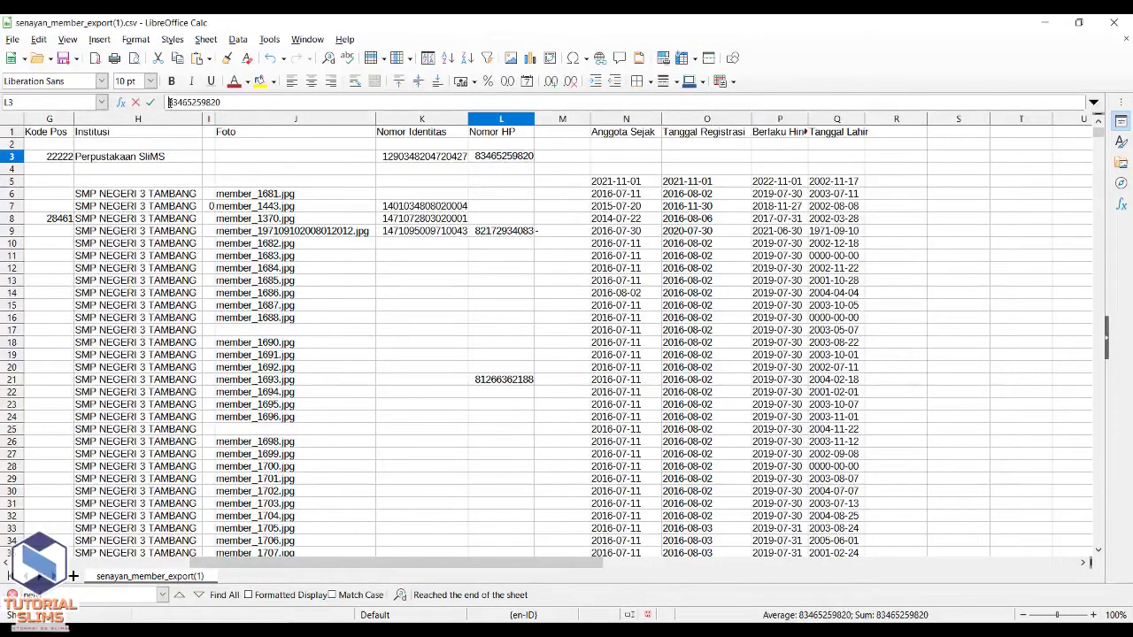
{"action": "type", "text": "0"}
{"action": "key", "text": "Tab"}
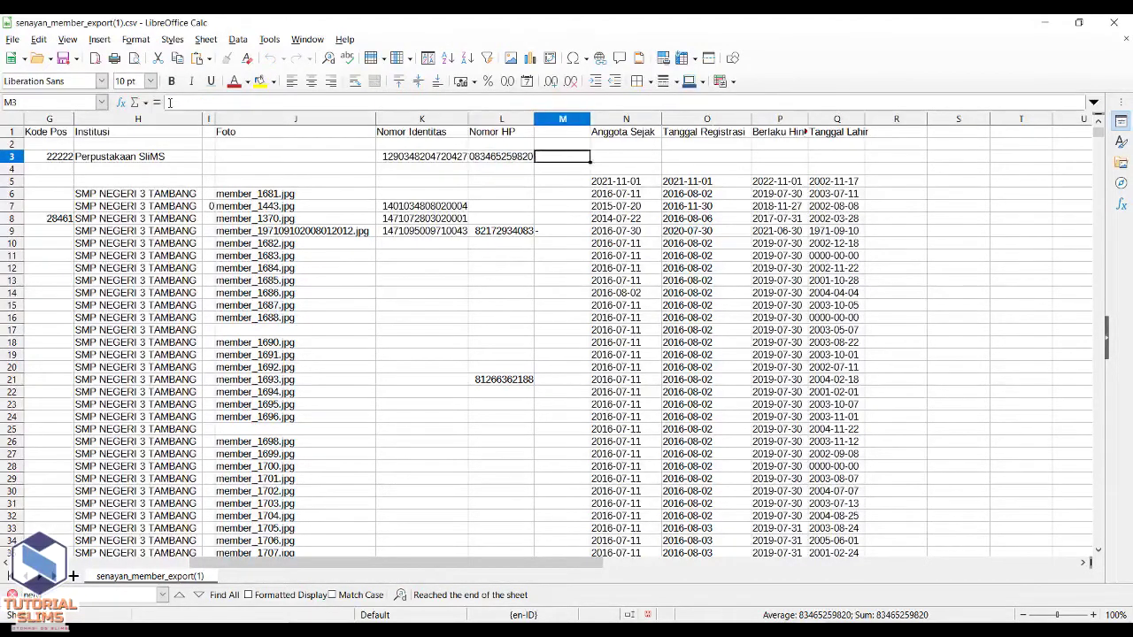
{"action": "key", "text": "Tab"}
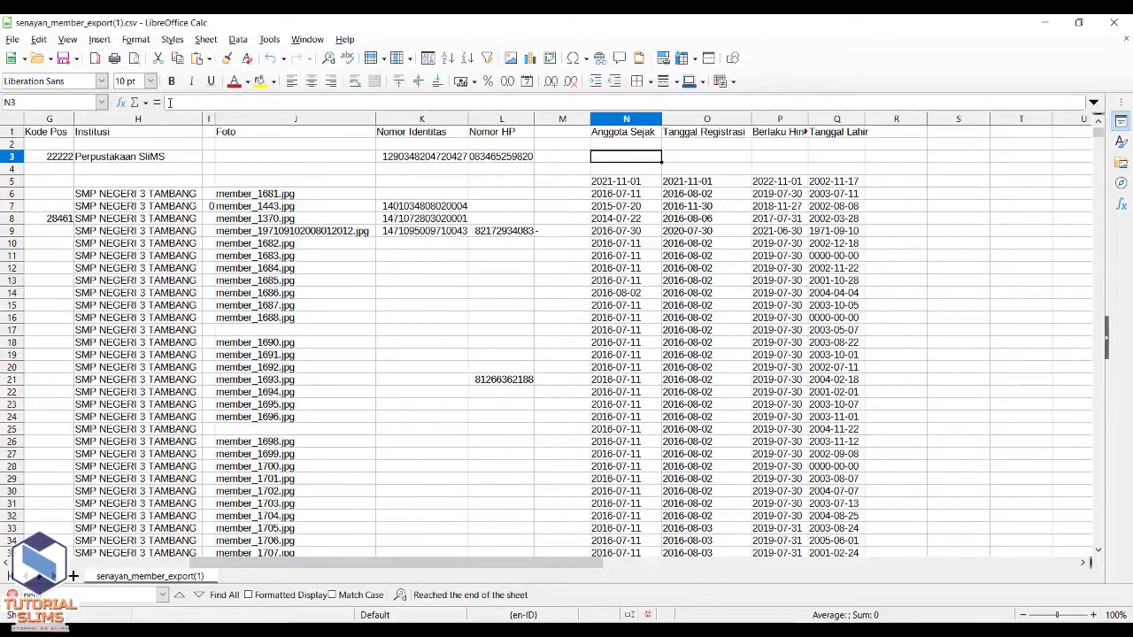
- Set member-since and registration dates to 2022-01-07, widening column P
{"action": "type", "text": "20"}
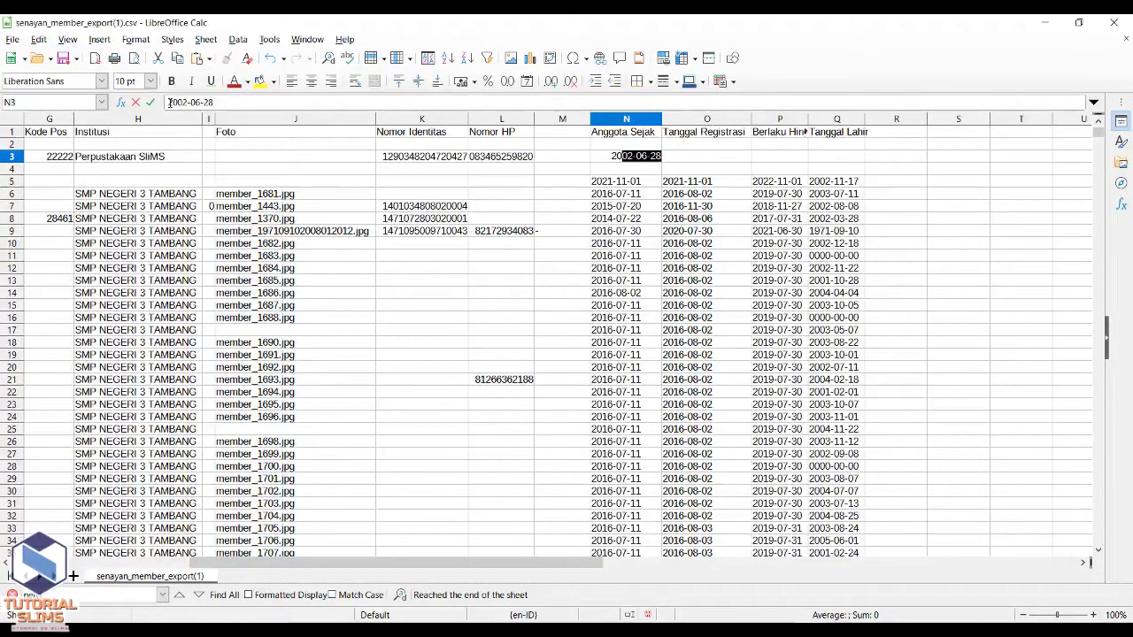
{"action": "type", "text": "22-01-07"}
{"action": "key", "text": "Tab"}
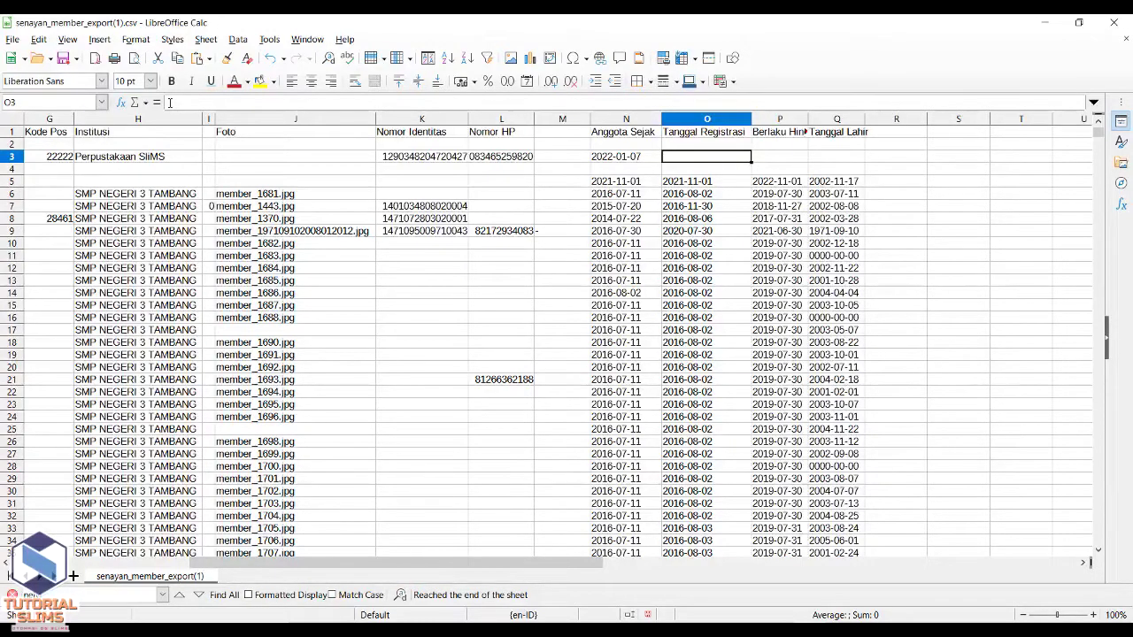
{"action": "type", "text": "2022"}
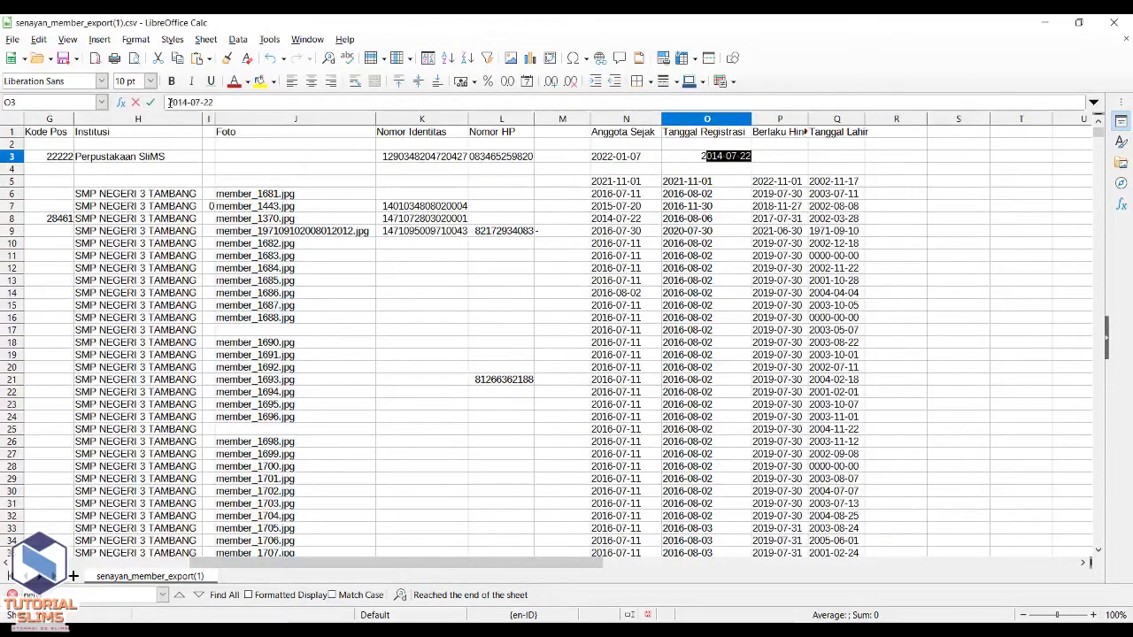
{"action": "type", "text": "-01-07"}
{"action": "key", "text": "Tab"}
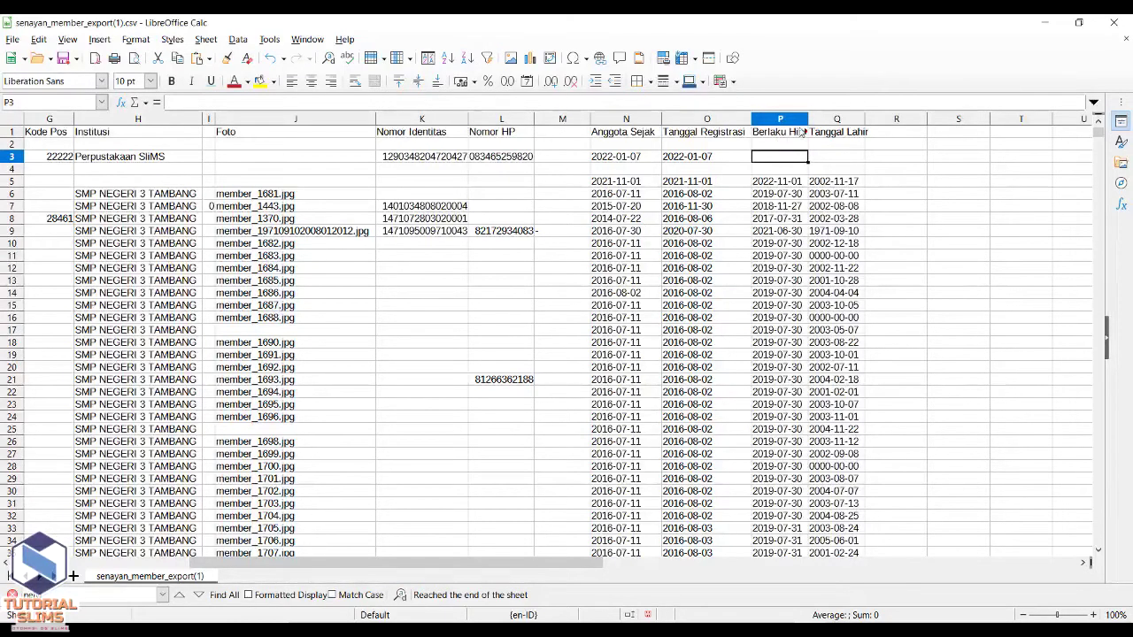
{"action": "left_click_drag", "start_coordinate": [807, 125], "coordinate": [826, 125]}
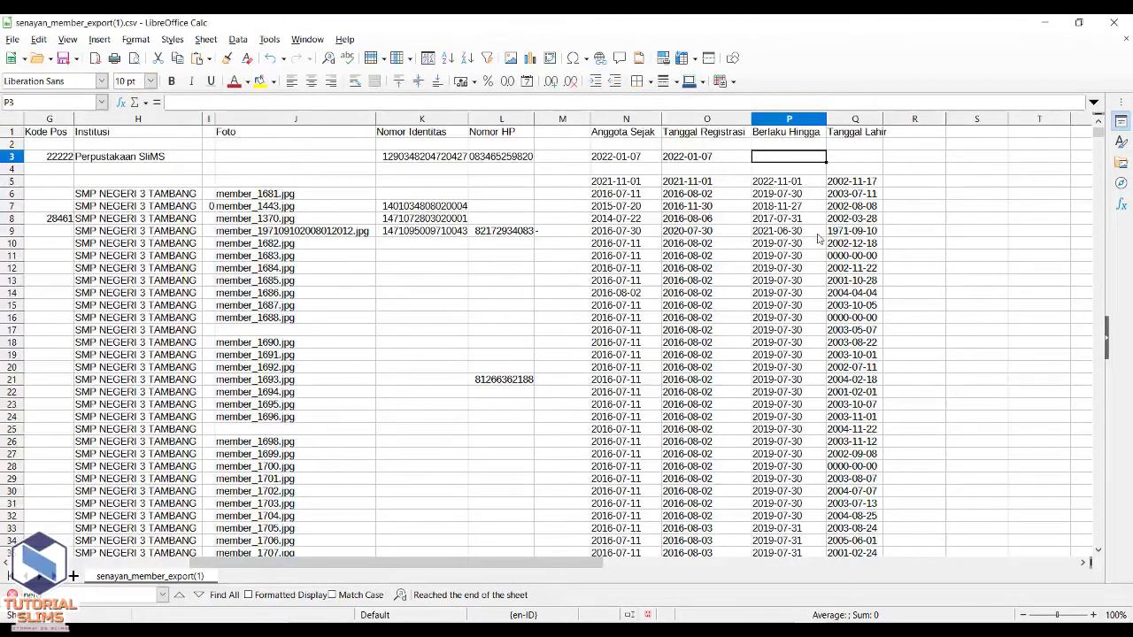
- Set expiry date 2025-06-30 in P3 and birth date 1971-09-10 in Q3
{"action": "type", "text": "20"}
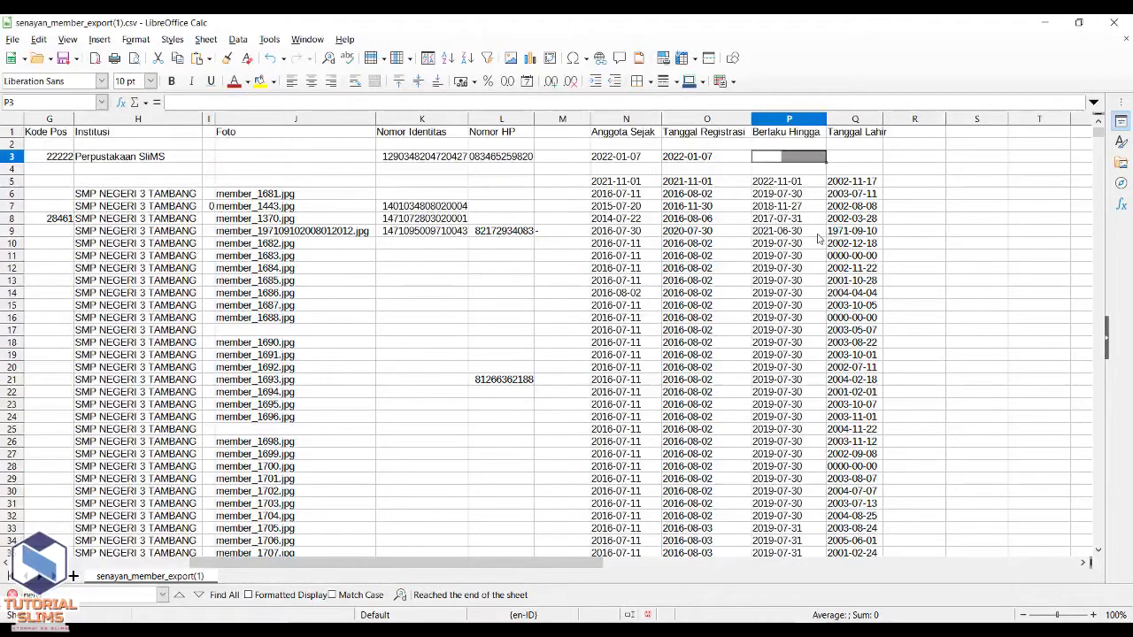
{"action": "type", "text": "23"}
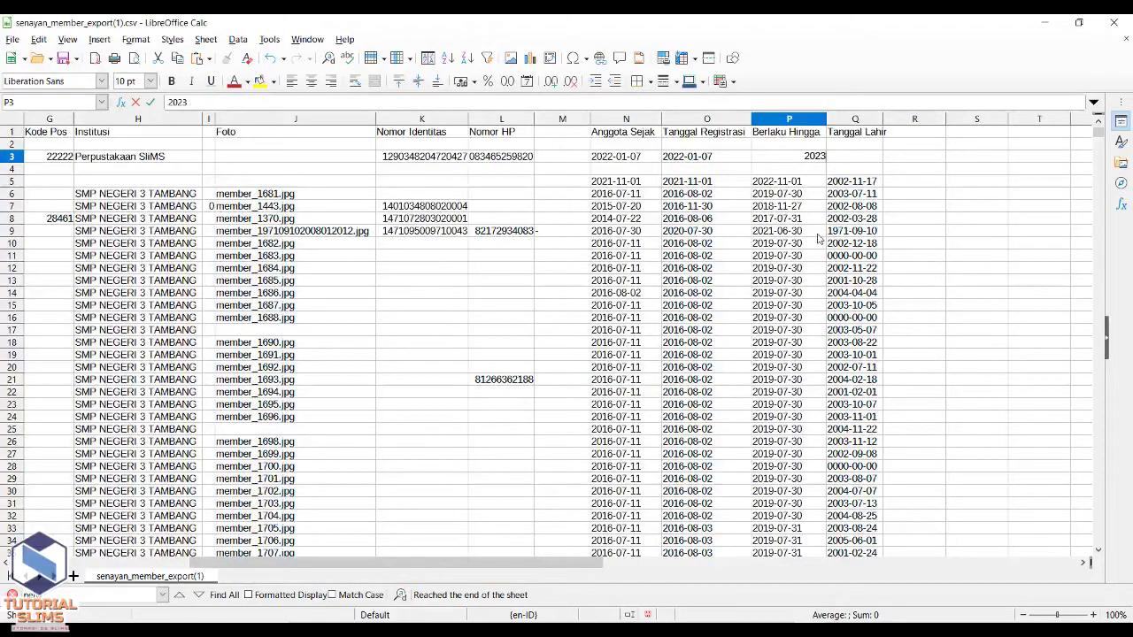
{"action": "key", "text": "BackSpace"}
{"action": "type", "text": "5-06-30"}
{"action": "key", "text": "Tab"}
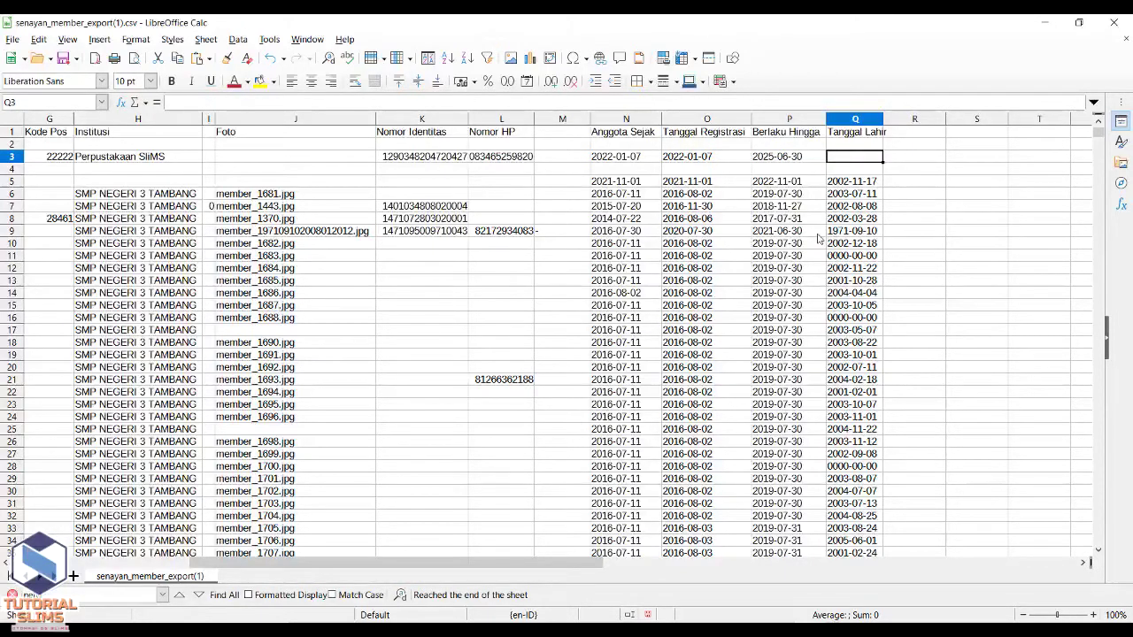
{"action": "type", "text": "19"}
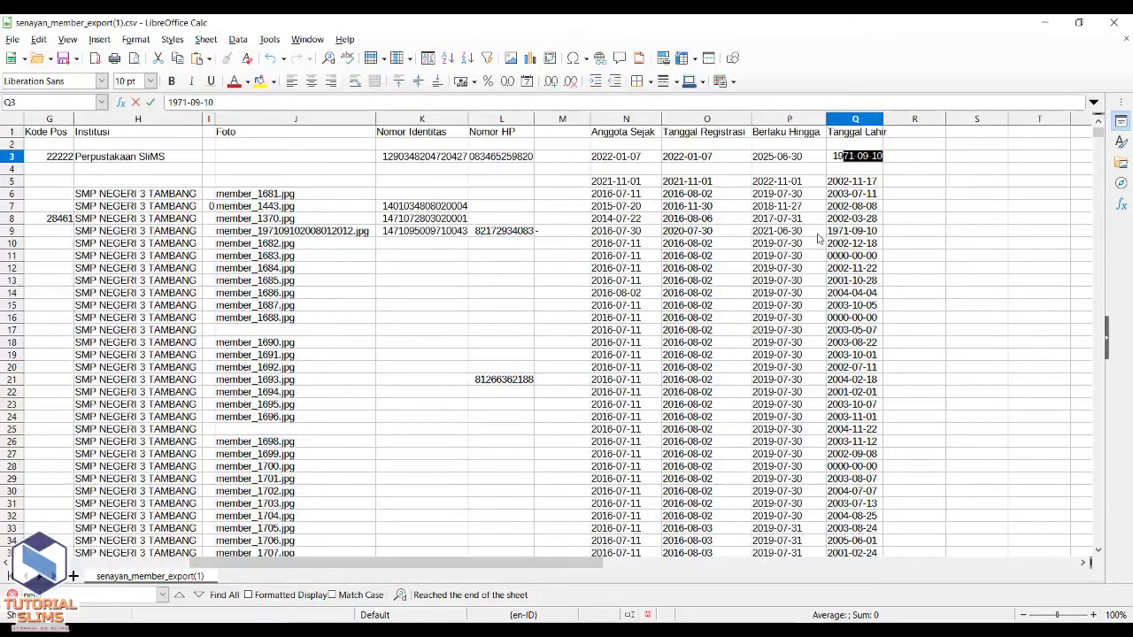
{"action": "key", "text": "Return"}
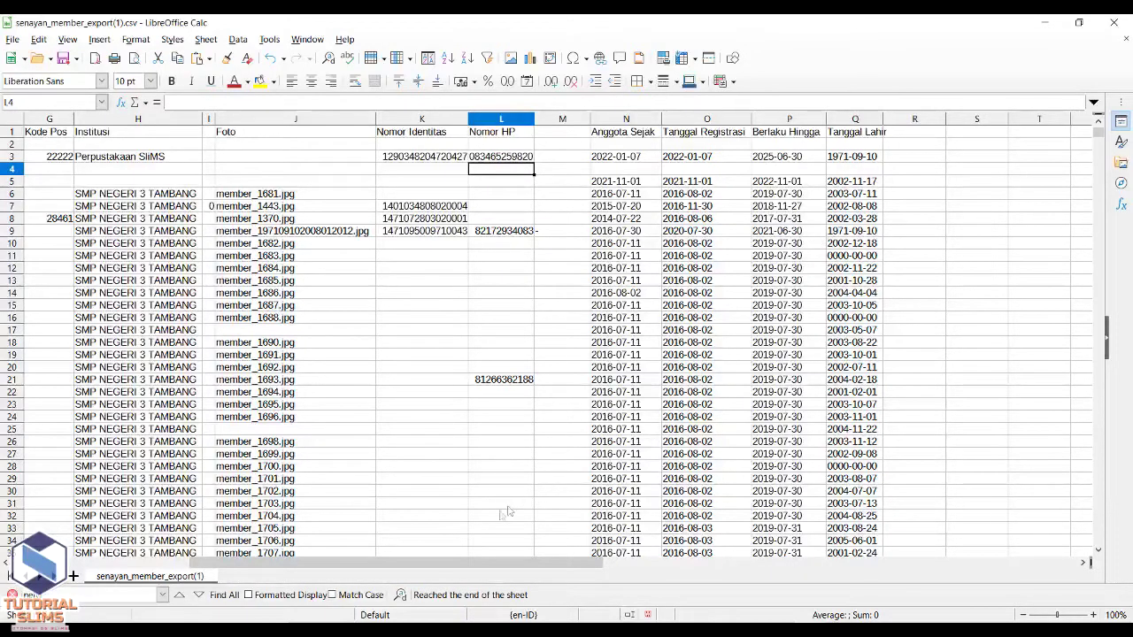
- Save the sheet as Text CSV under the name Import Keanggotan CSV
{"action": "left_click_drag", "start_coordinate": [434, 565], "coordinate": [248, 565]}
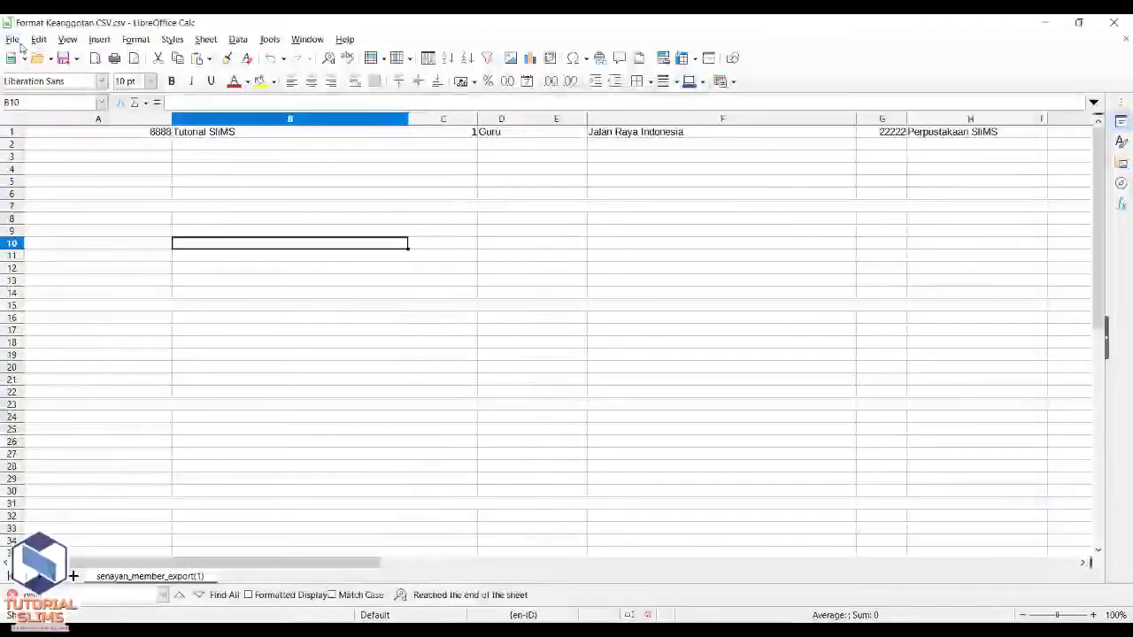
{"action": "left_click", "coordinate": [18, 41]}
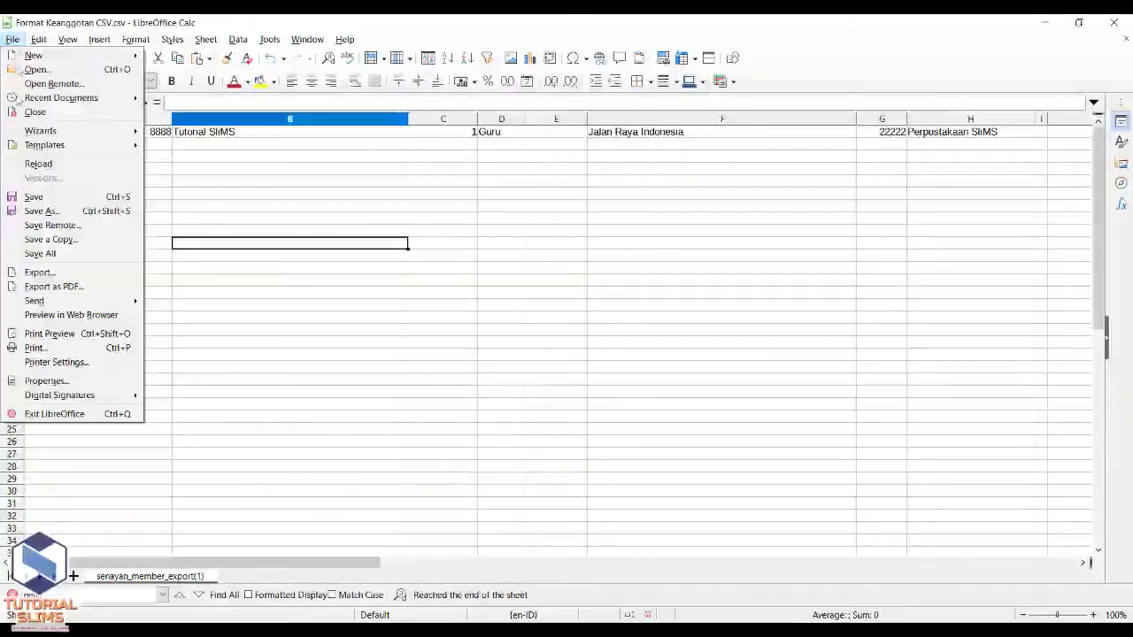
{"action": "left_click", "coordinate": [53, 210]}
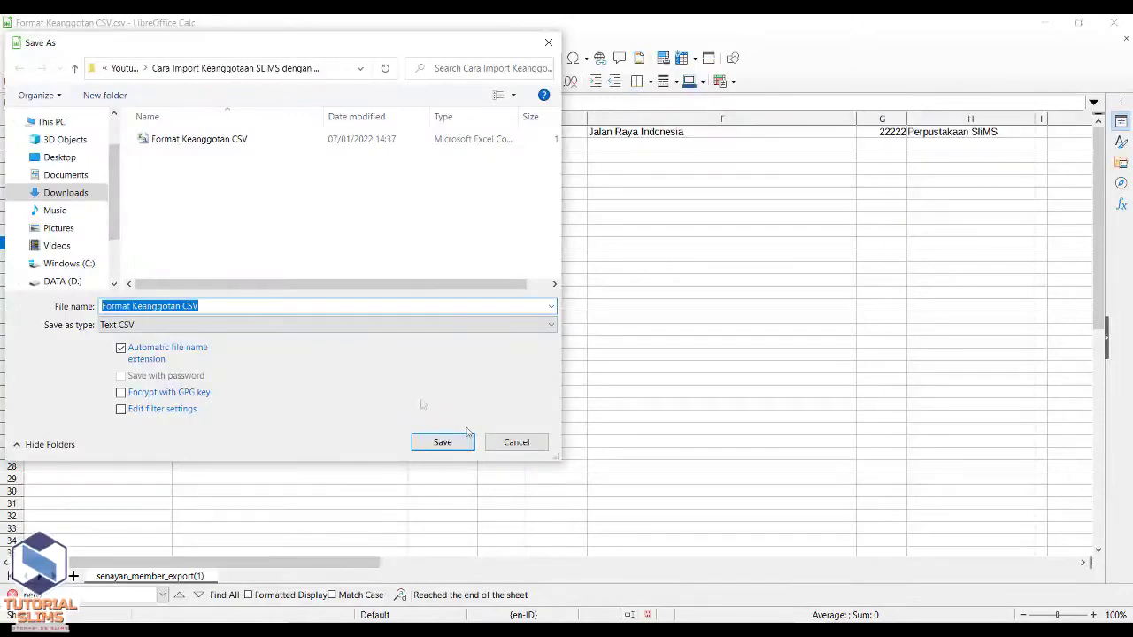
{"action": "left_click", "coordinate": [132, 305]}
{"action": "key", "text": "BackSpace"}
{"action": "key", "text": "BackSpace"}
{"action": "key", "text": "BackSpace"}
{"action": "key", "text": "BackSpace"}
{"action": "key", "text": "BackSpace"}
{"action": "key", "text": "BackSpace"}
{"action": "key", "text": "BackSpace"}
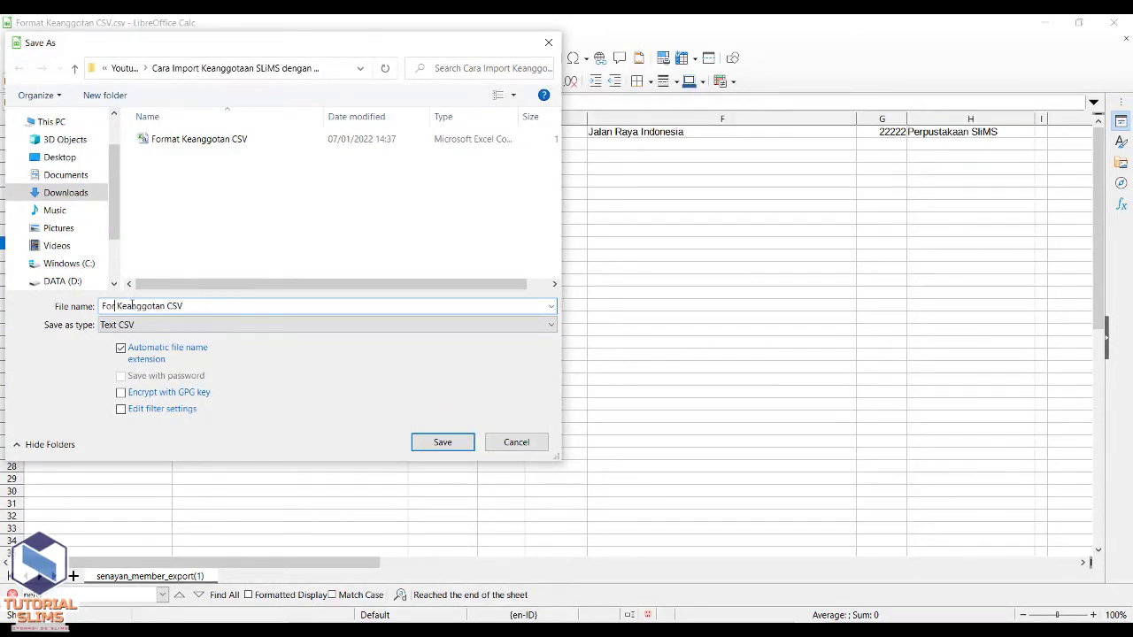
{"action": "type", "text": "Import"}
{"action": "left_click", "coordinate": [424, 449]}
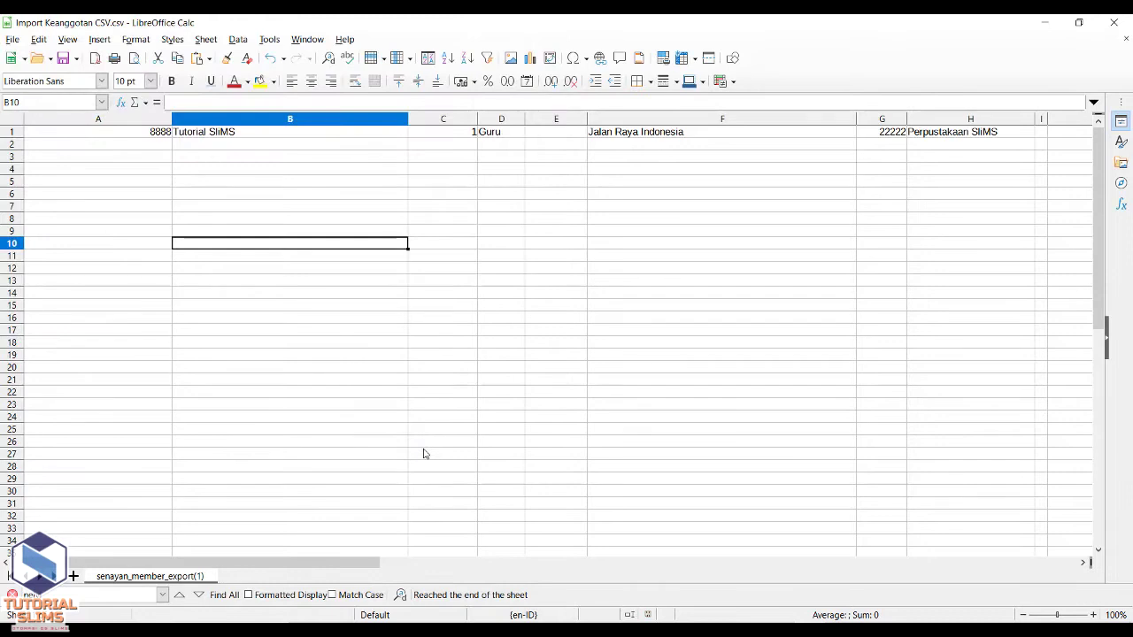
{"action": "left_click", "coordinate": [424, 453]}
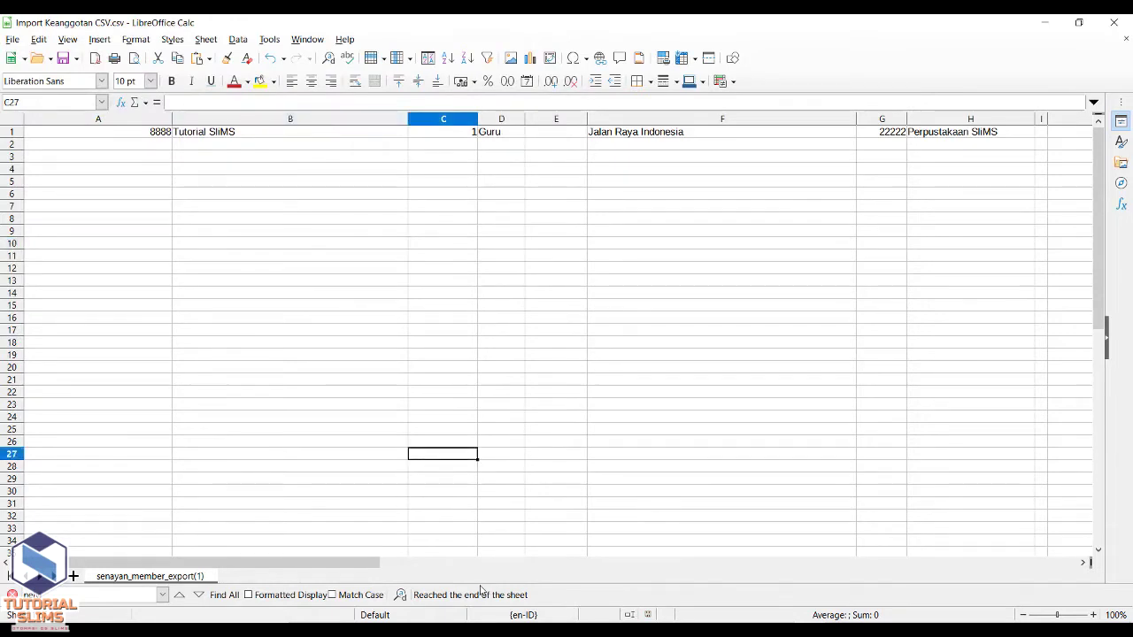
- Search the SLiMS member list for 8888 and for 'tutorial slims', finding no match
{"action": "left_click", "coordinate": [405, 621]}
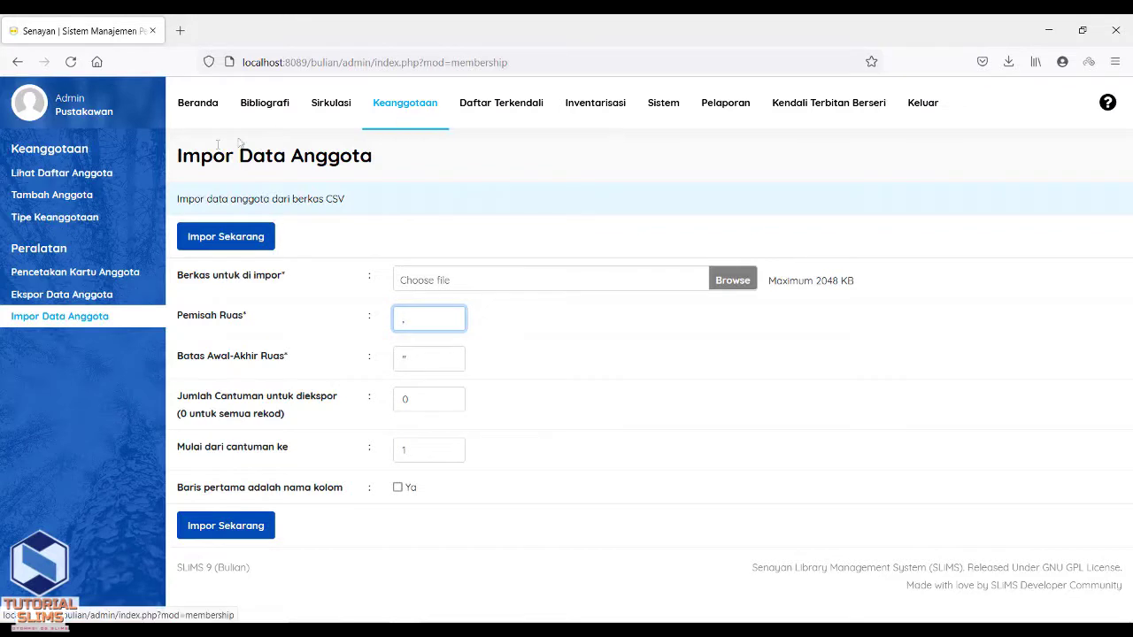
{"action": "left_click", "coordinate": [112, 180]}
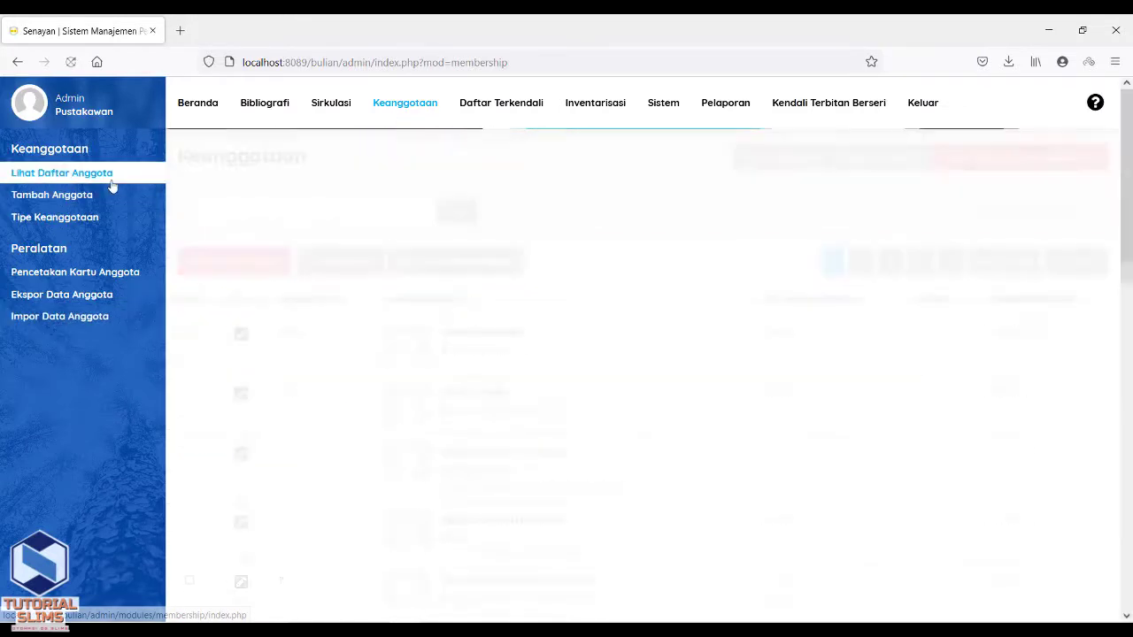
{"action": "type", "text": "8888"}
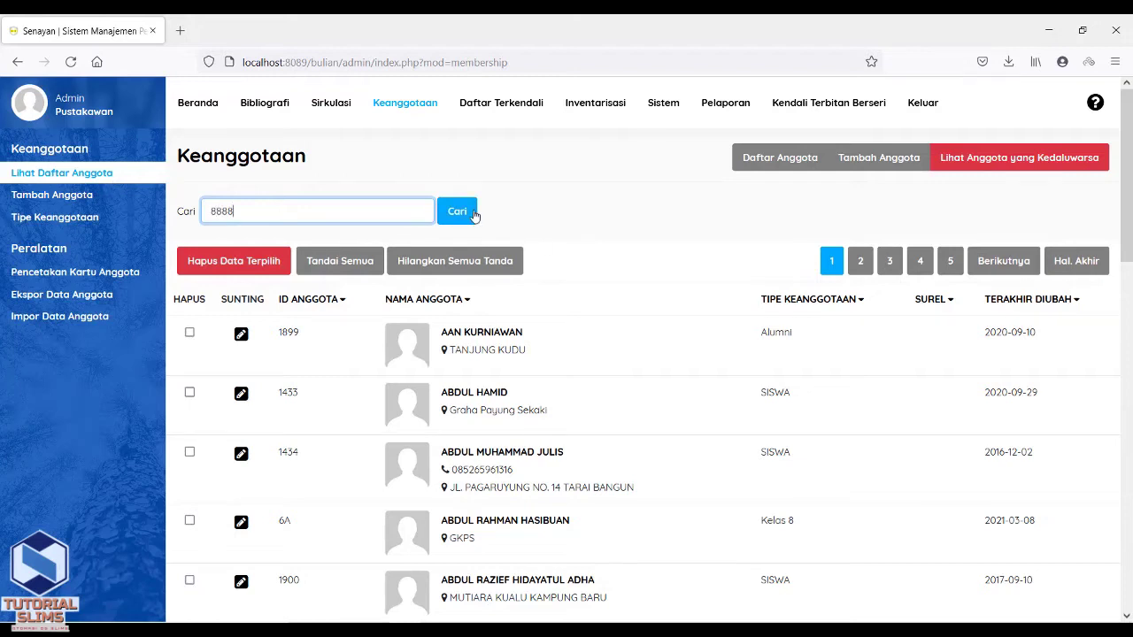
{"action": "left_click", "coordinate": [475, 216]}
{"action": "type", "text": "tutorial slims"}
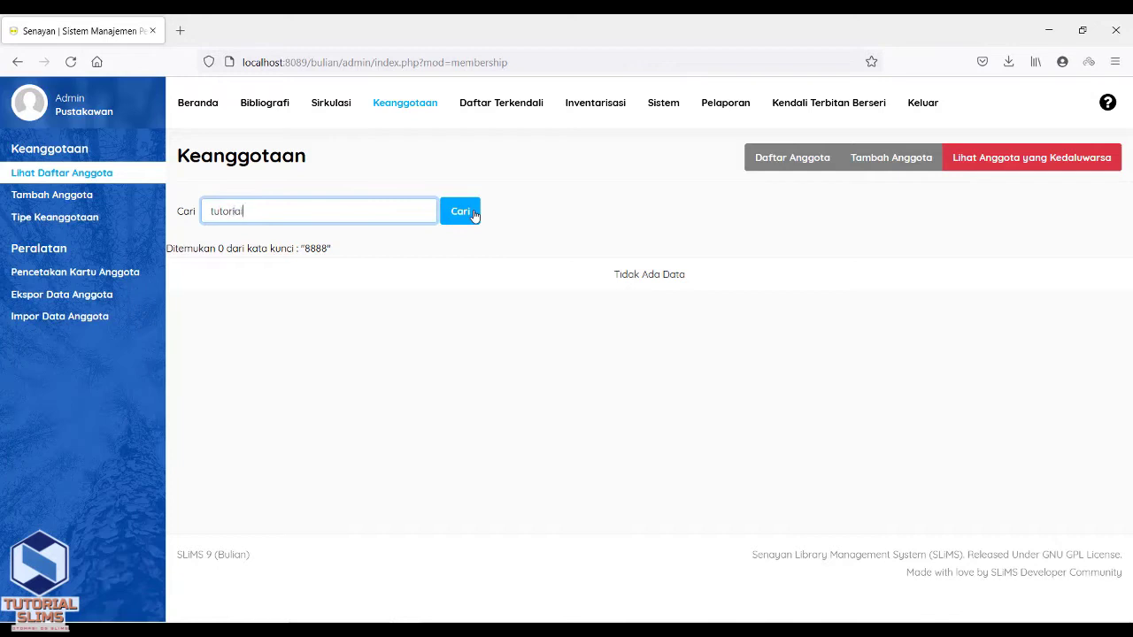
{"action": "left_click", "coordinate": [476, 216]}
- Pick Import Keanggotan CSV.csv as the upload file in the Impor Data Anggota form
{"action": "left_click", "coordinate": [109, 320]}
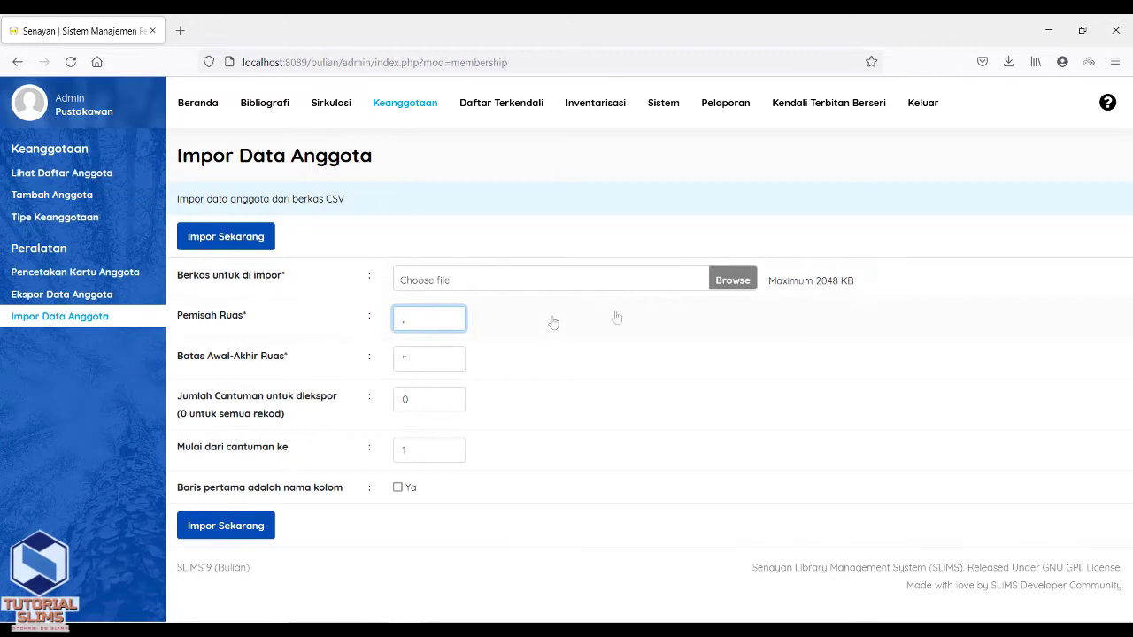
{"action": "left_click", "coordinate": [742, 288]}
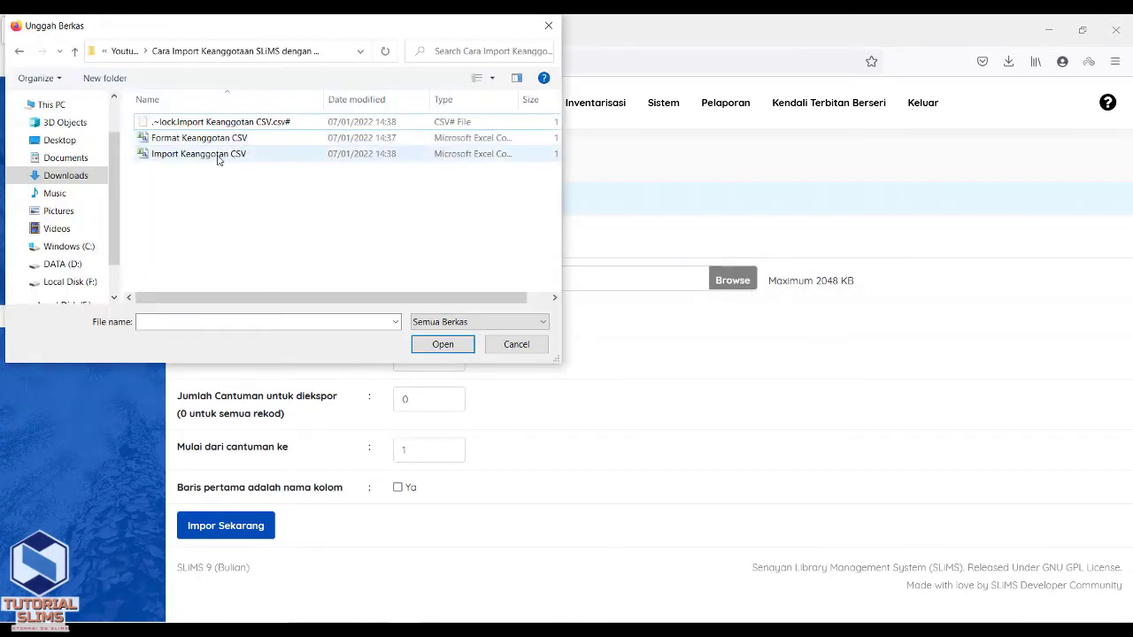
{"action": "left_click", "coordinate": [217, 159]}
- Import 'Import Keanggotan CSV', confirm 1 record inserted, and return to the member list
{"action": "double_click", "coordinate": [218, 159]}
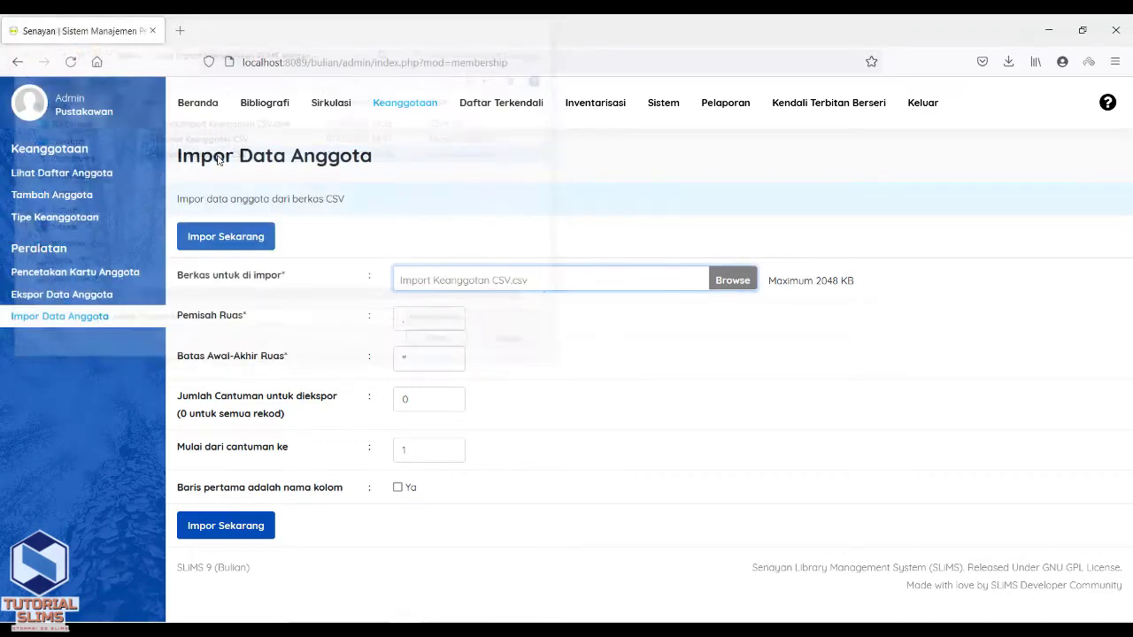
{"action": "left_click", "coordinate": [235, 237]}
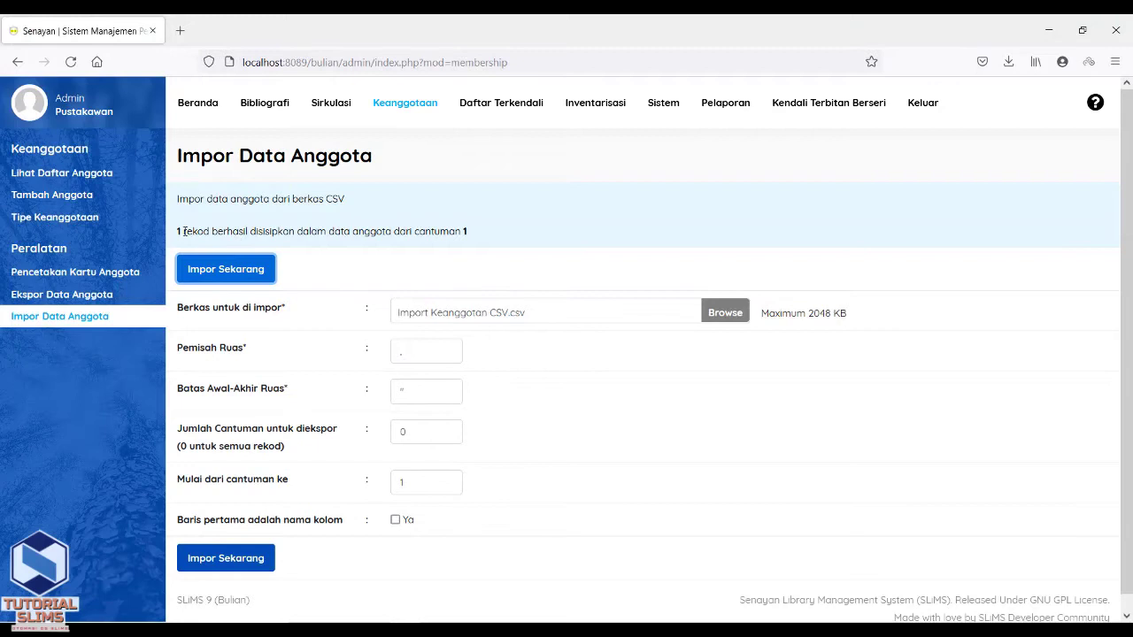
{"action": "left_click_drag", "start_coordinate": [177, 233], "coordinate": [474, 233]}
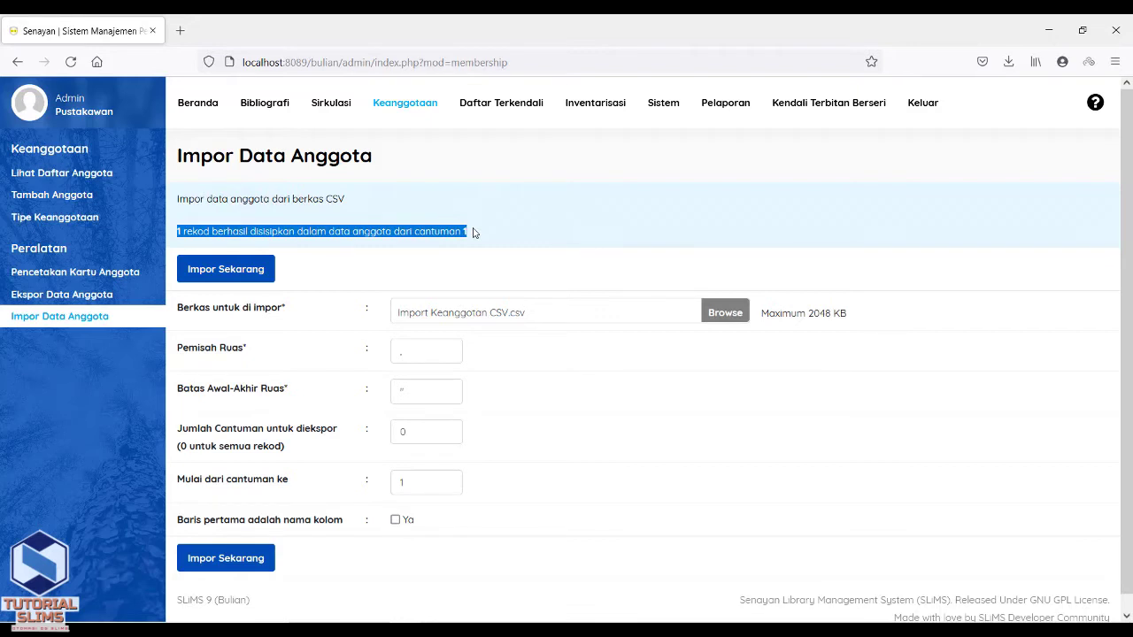
{"action": "left_click", "coordinate": [116, 177]}
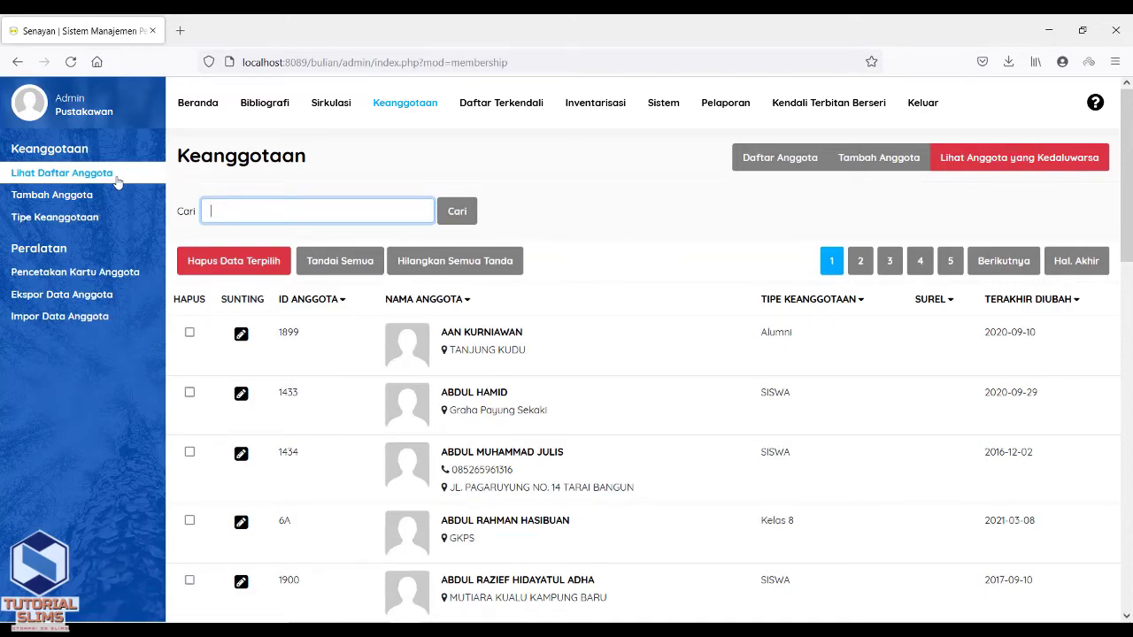
- Search members for 888 and check the row's ID 8888, name Tutorial SliMS and type GURU
{"action": "scroll", "coordinate": [1126, 177], "scroll_direction": "down", "scroll_amount": 3}
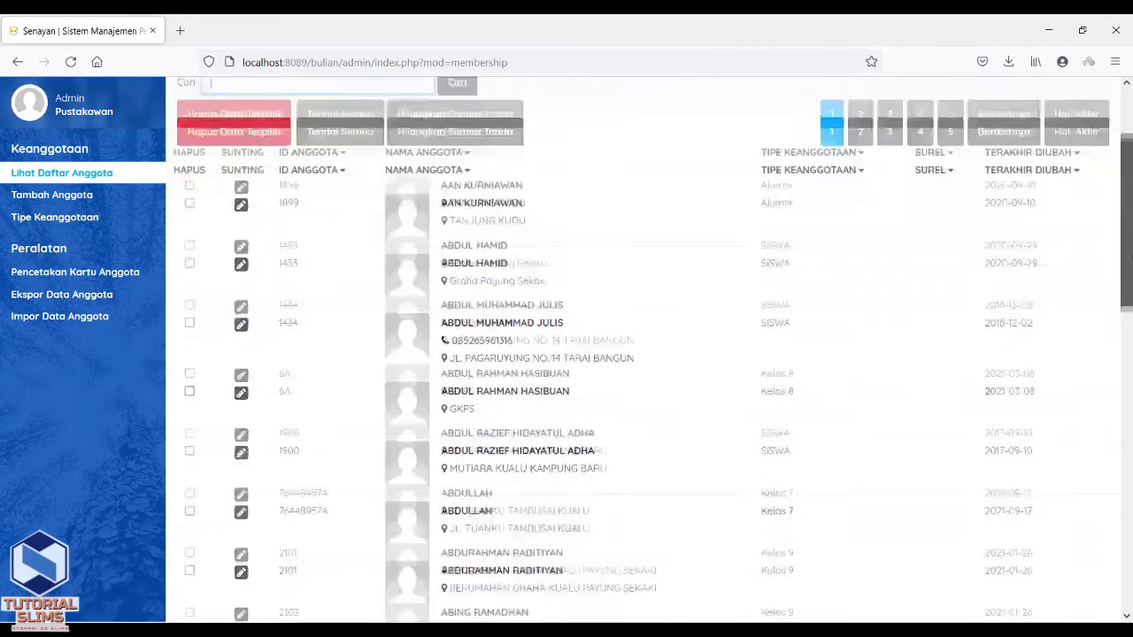
{"action": "scroll", "coordinate": [652, 348], "scroll_direction": "down", "scroll_amount": 10}
{"action": "scroll", "coordinate": [652, 348], "scroll_direction": "up", "scroll_amount": 4}
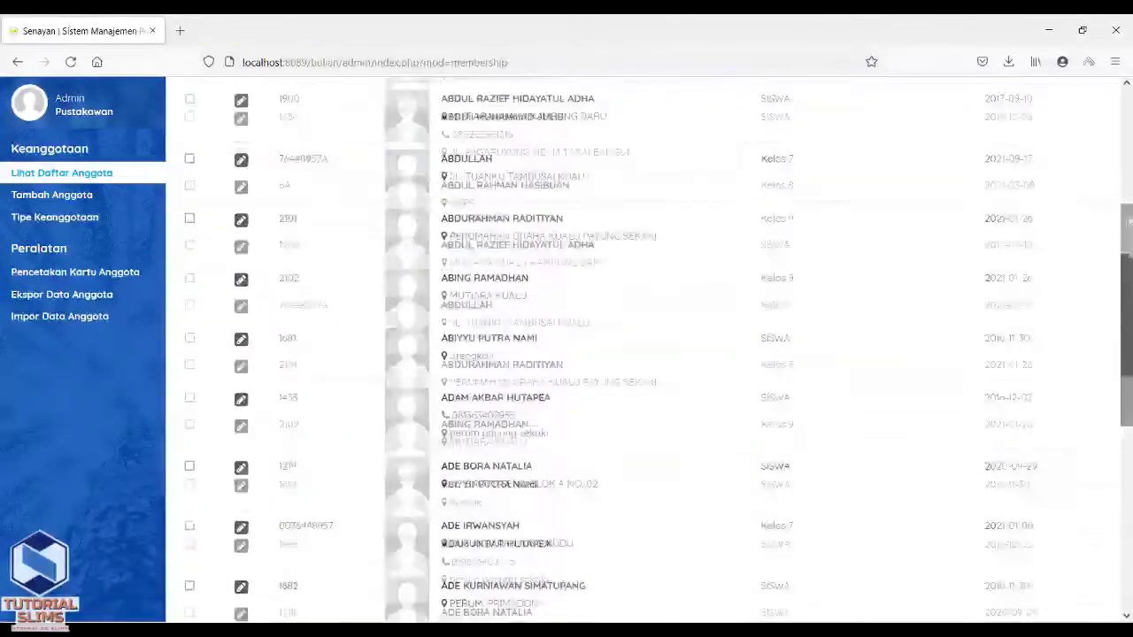
{"action": "scroll", "coordinate": [1122, 166], "scroll_direction": "up", "scroll_amount": 5}
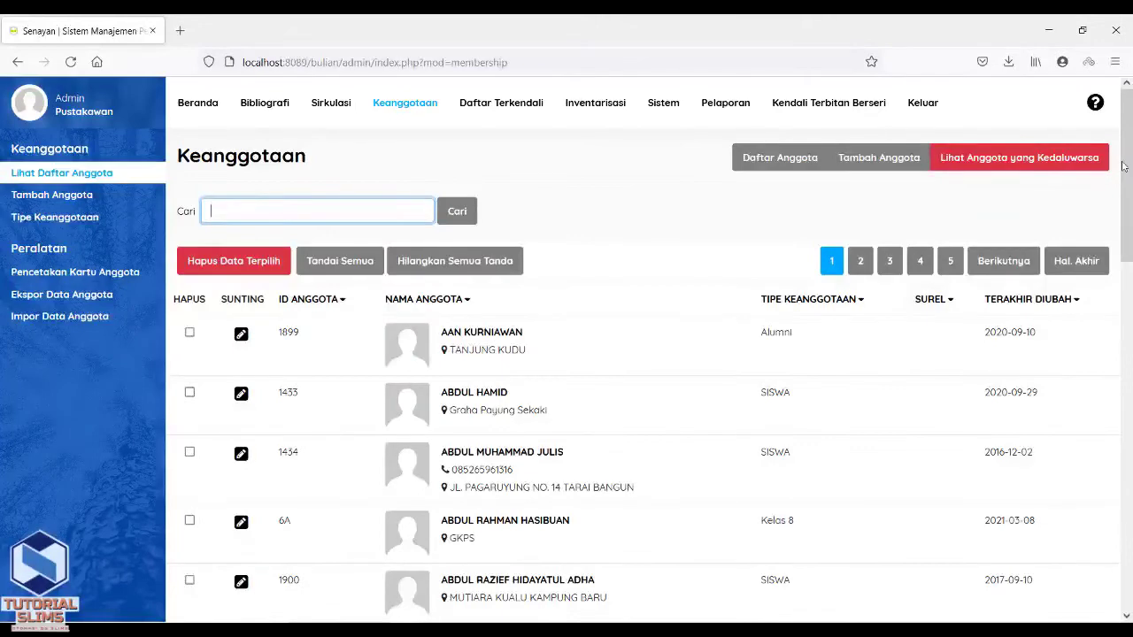
{"action": "type", "text": "8888"}
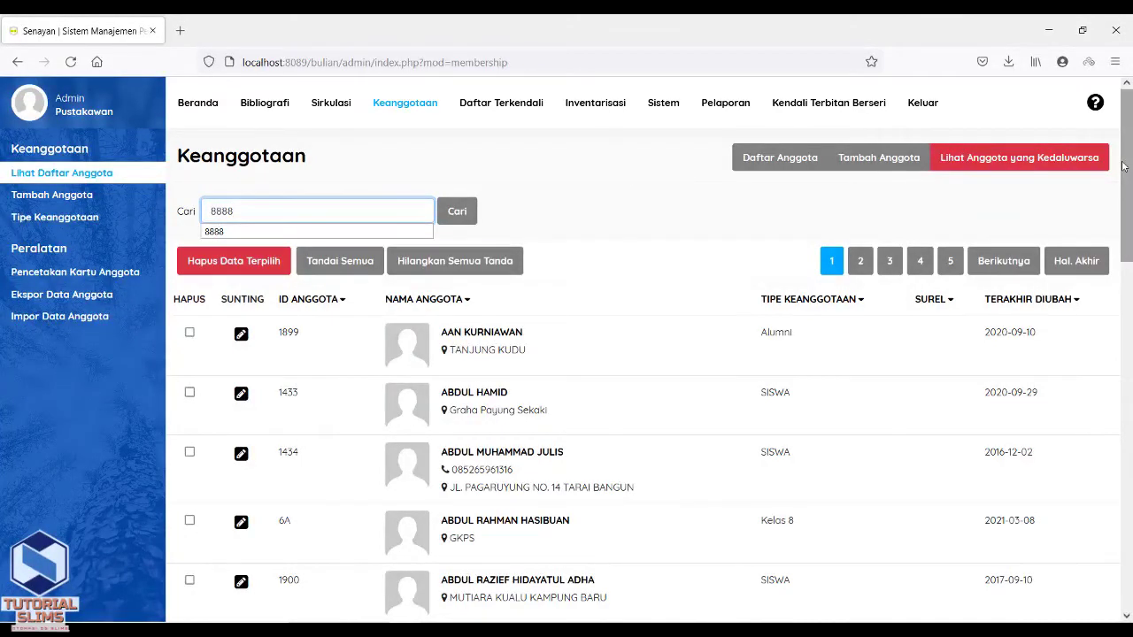
{"action": "left_click", "coordinate": [460, 210]}
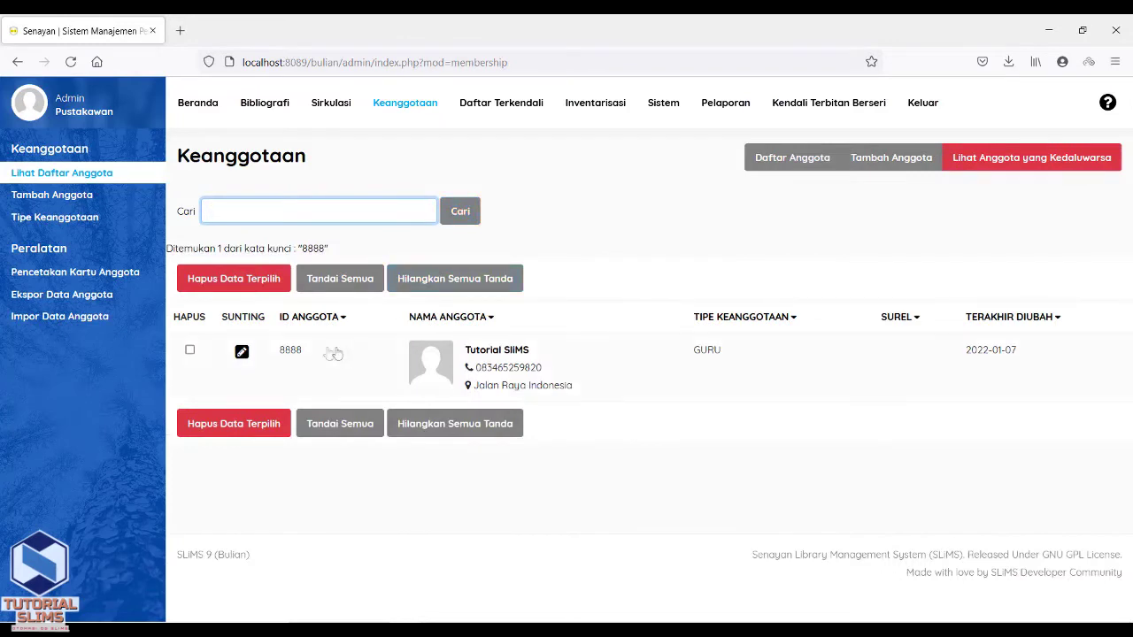
{"action": "double_click", "coordinate": [286, 353]}
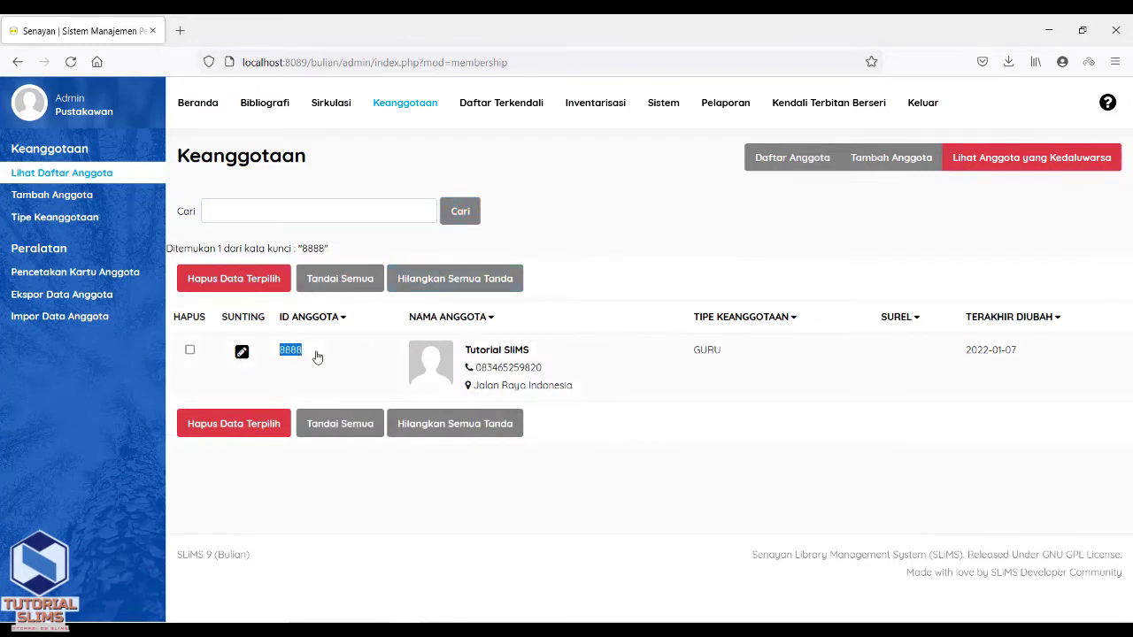
{"action": "left_click_drag", "start_coordinate": [466, 352], "coordinate": [546, 363]}
{"action": "left_click_drag", "start_coordinate": [686, 365], "coordinate": [735, 367]}
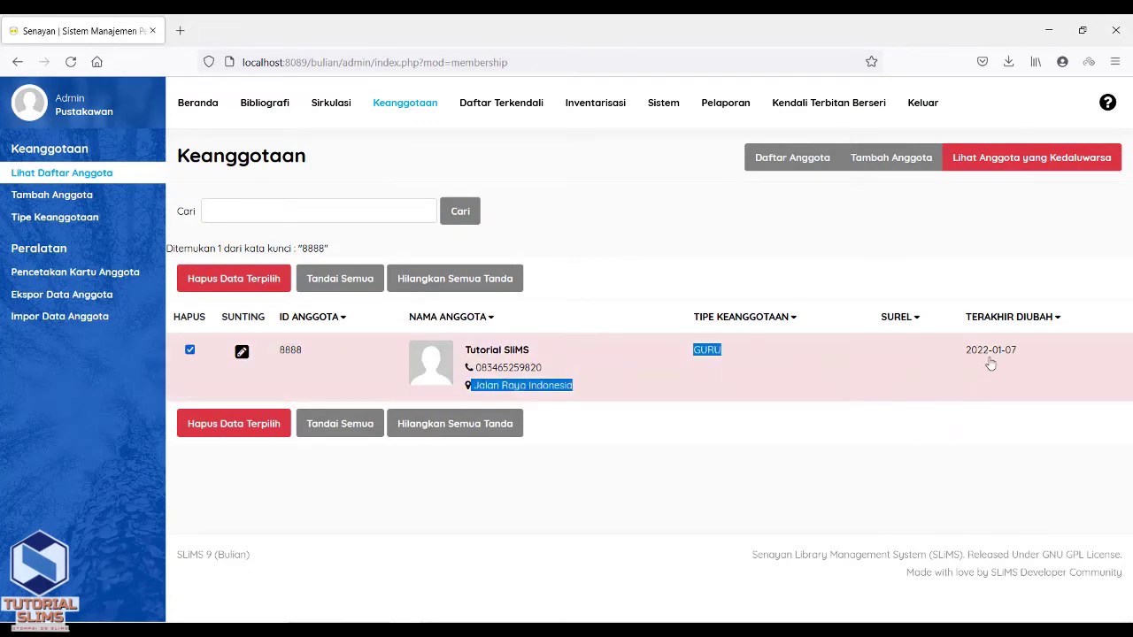
{"action": "left_click", "coordinate": [902, 238]}
- Search the member list for 'tutorial slims' using the autocomplete suggestion
{"action": "left_click", "coordinate": [382, 209]}
{"action": "type", "text": "tutorial"}
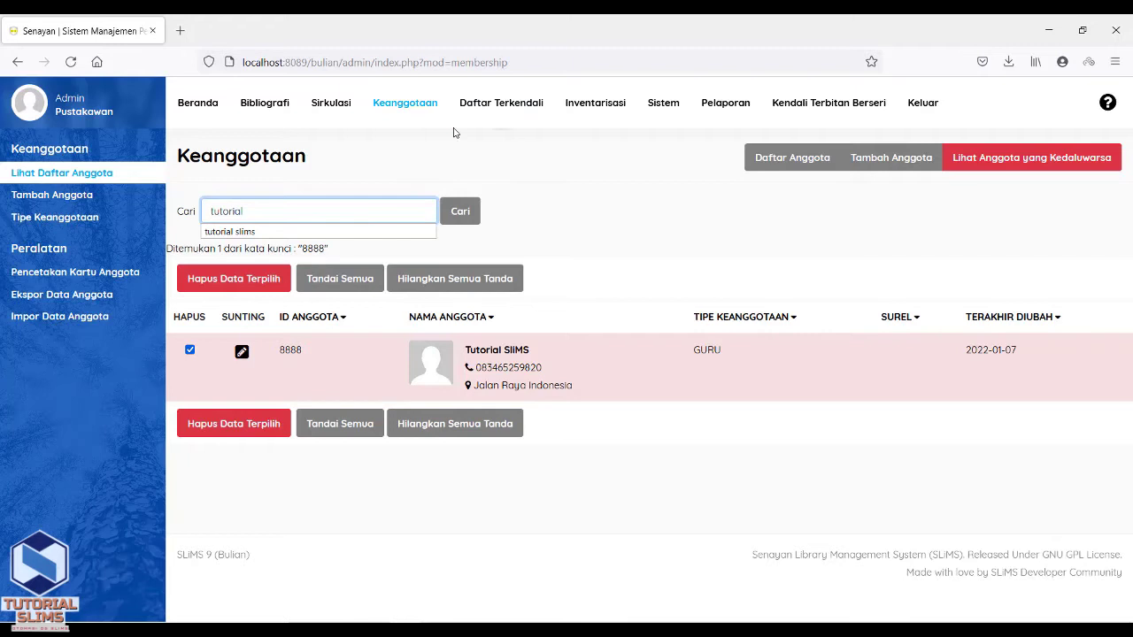
{"action": "type", "text": " slims"}
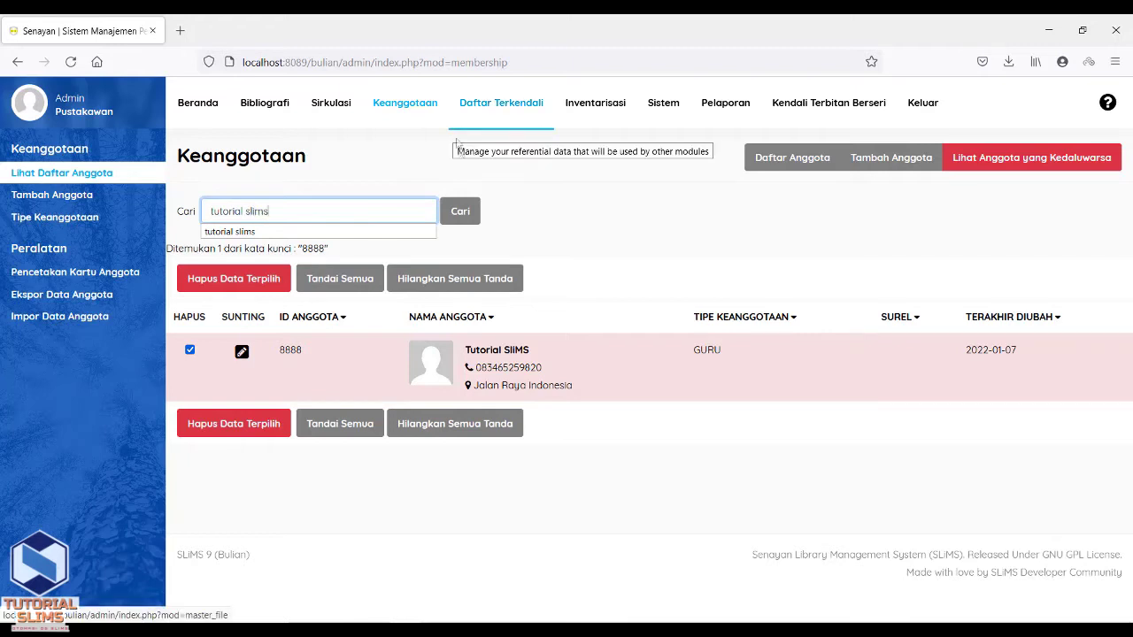
{"action": "left_click", "coordinate": [460, 210]}
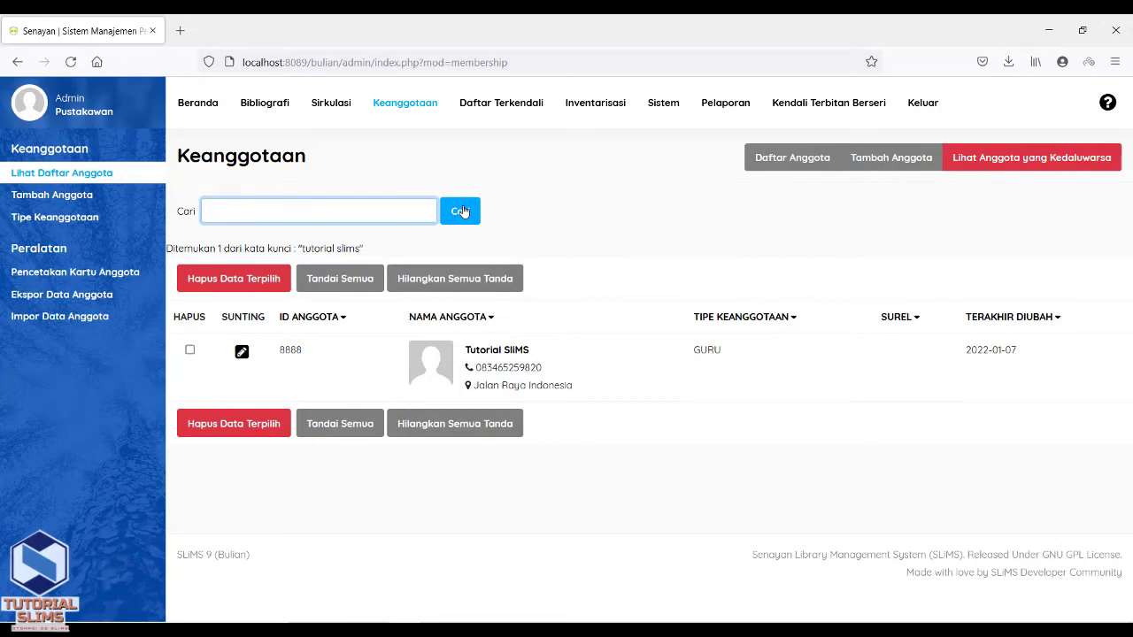
{"action": "left_click", "coordinate": [542, 216]}
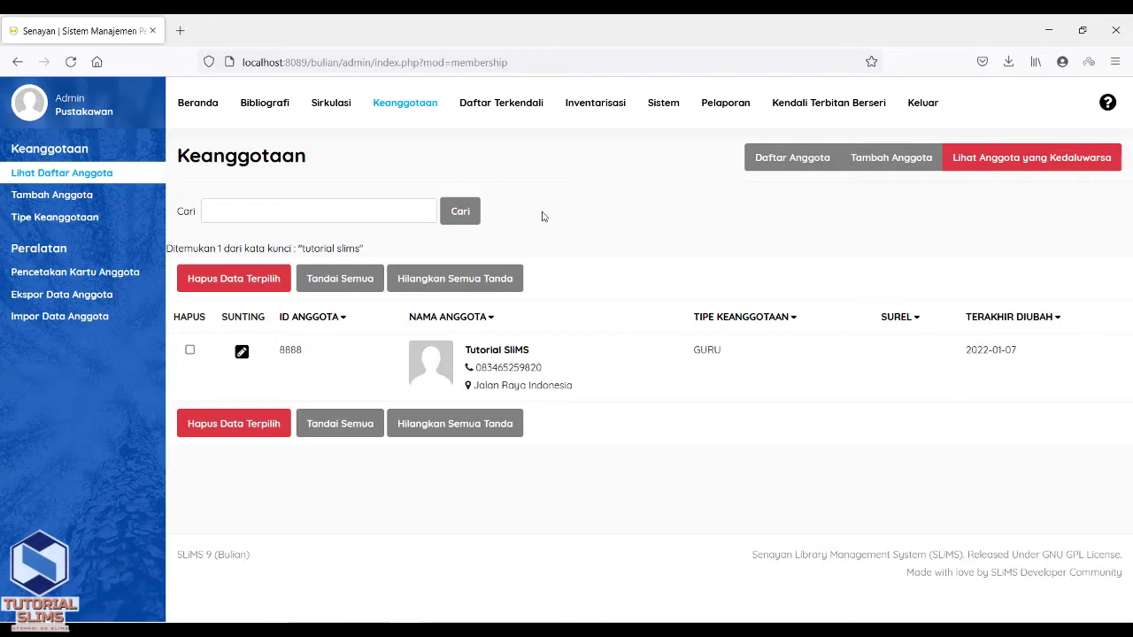
- Open member 8888's record with the Sunting pencil and enable editing with the Sunting button
{"action": "left_click", "coordinate": [242, 351]}
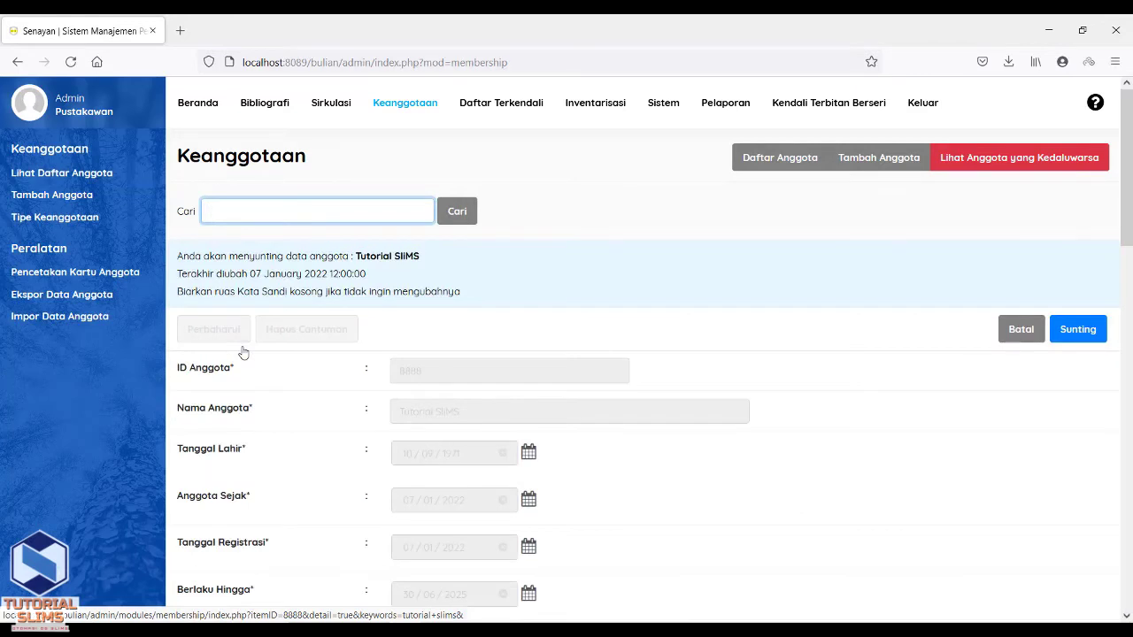
{"action": "left_click", "coordinate": [1074, 335]}
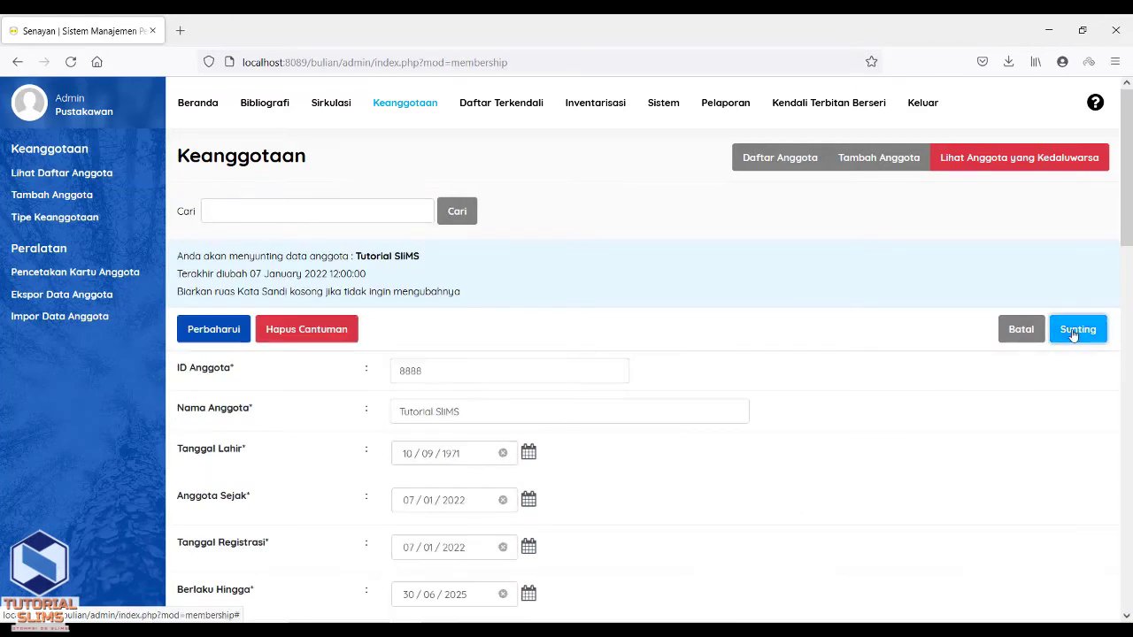
{"action": "scroll", "coordinate": [1129, 238], "scroll_direction": "down", "scroll_amount": 1}
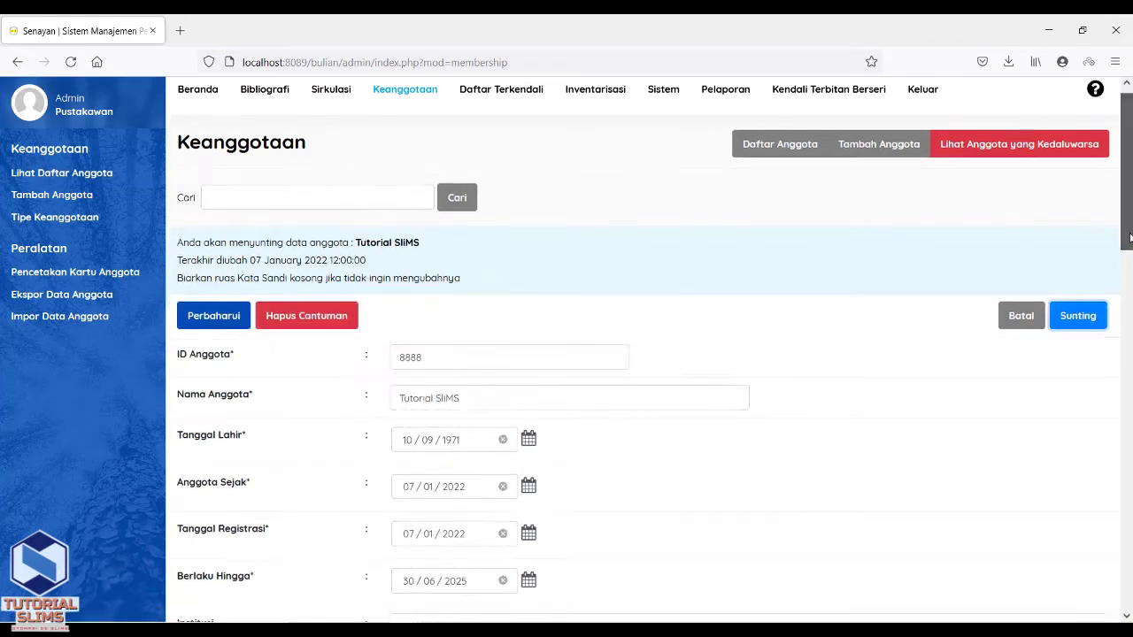
{"action": "left_click_drag", "start_coordinate": [1129, 237], "coordinate": [1130, 285]}
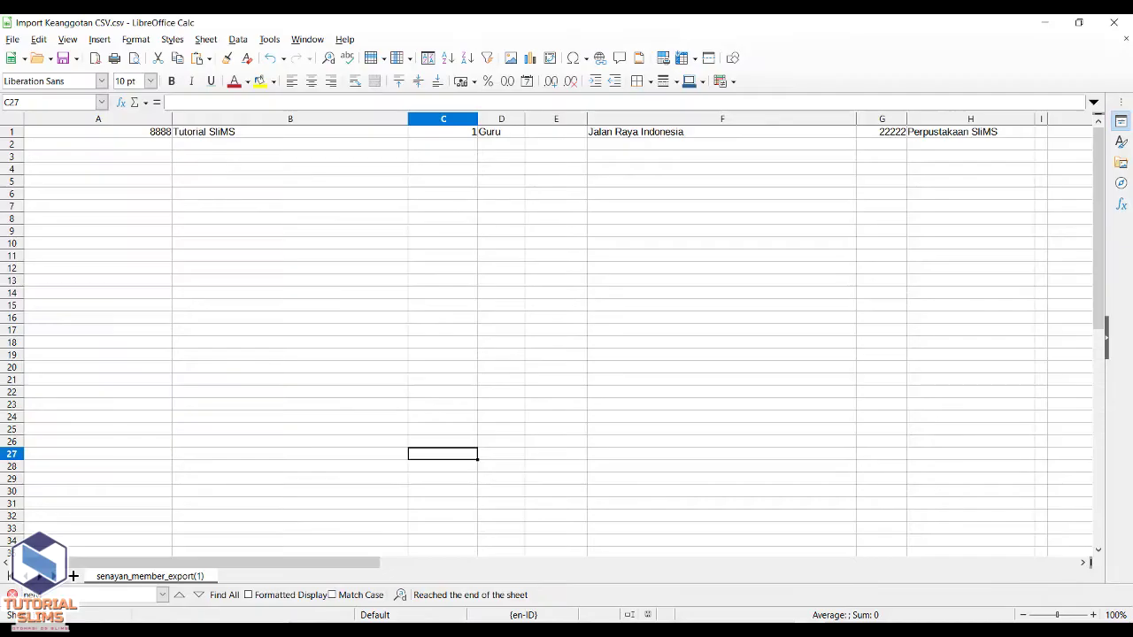
- Highlight the source row in Calc, then mark the form's Tanggal Lahir field for comparison
{"action": "left_click_drag", "start_coordinate": [377, 564], "coordinate": [295, 549]}
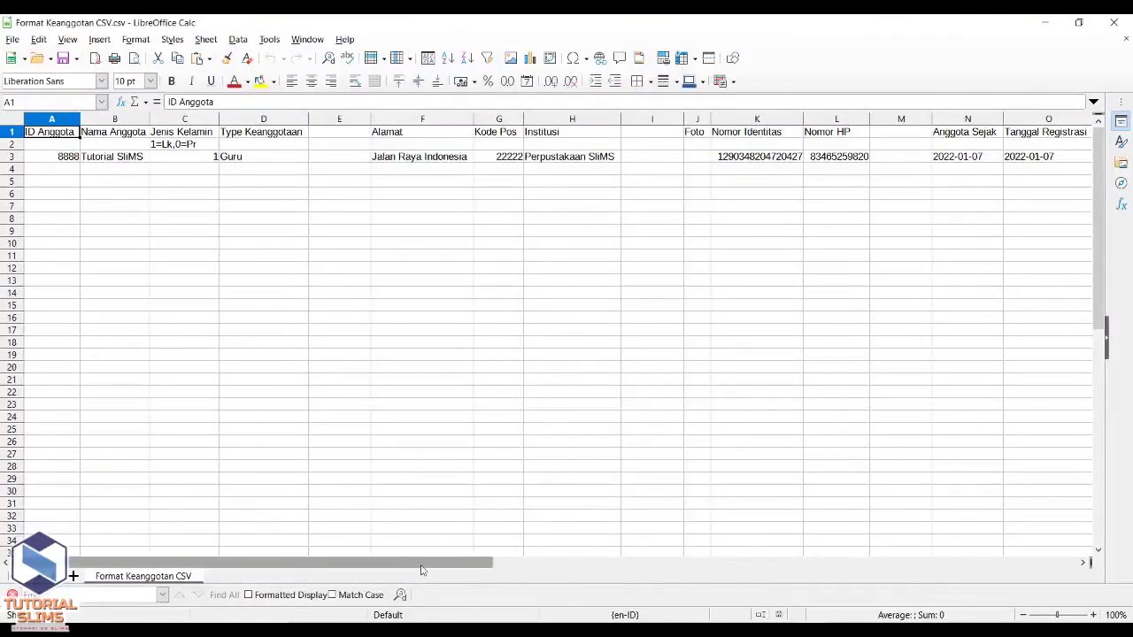
{"action": "left_click_drag", "start_coordinate": [421, 569], "coordinate": [698, 563]}
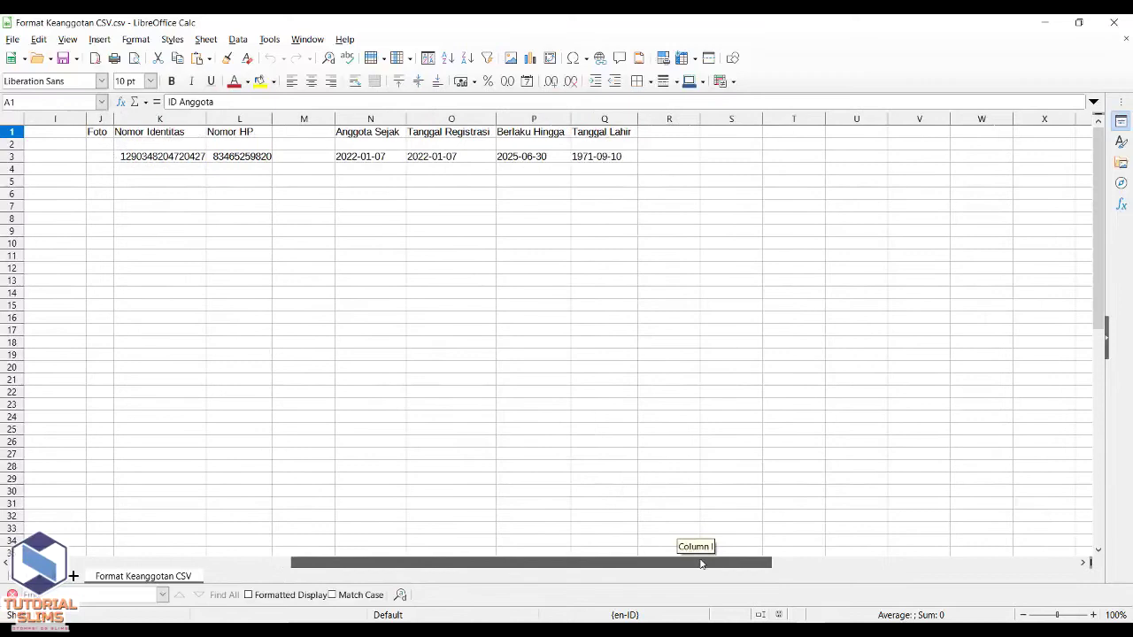
{"action": "key", "text": "alt+Tab"}
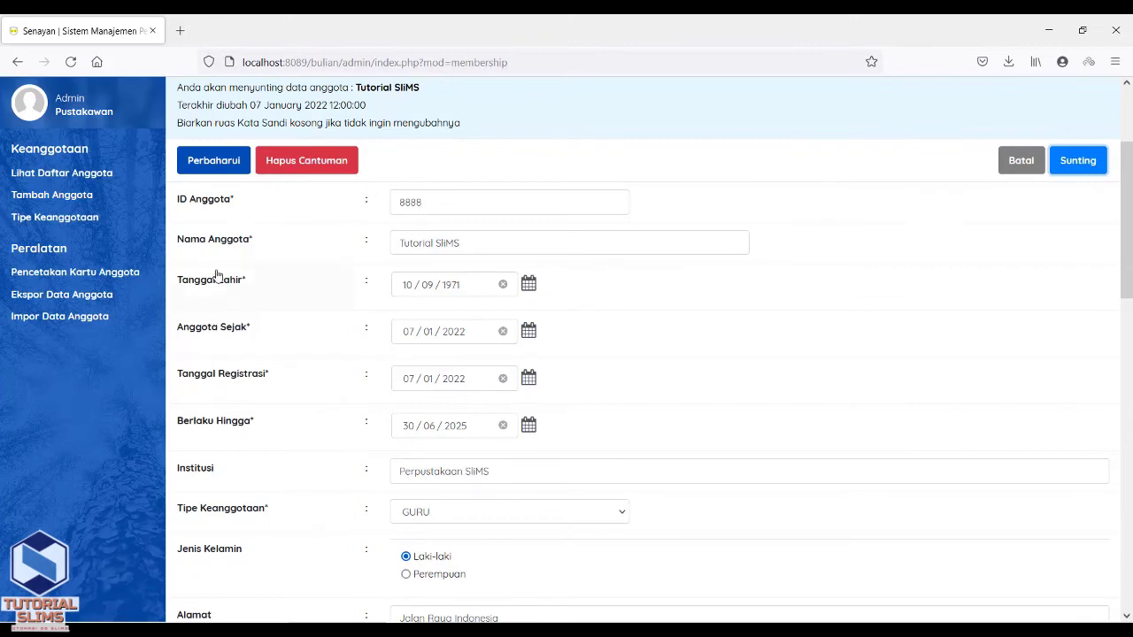
{"action": "left_click_drag", "start_coordinate": [177, 283], "coordinate": [252, 286]}
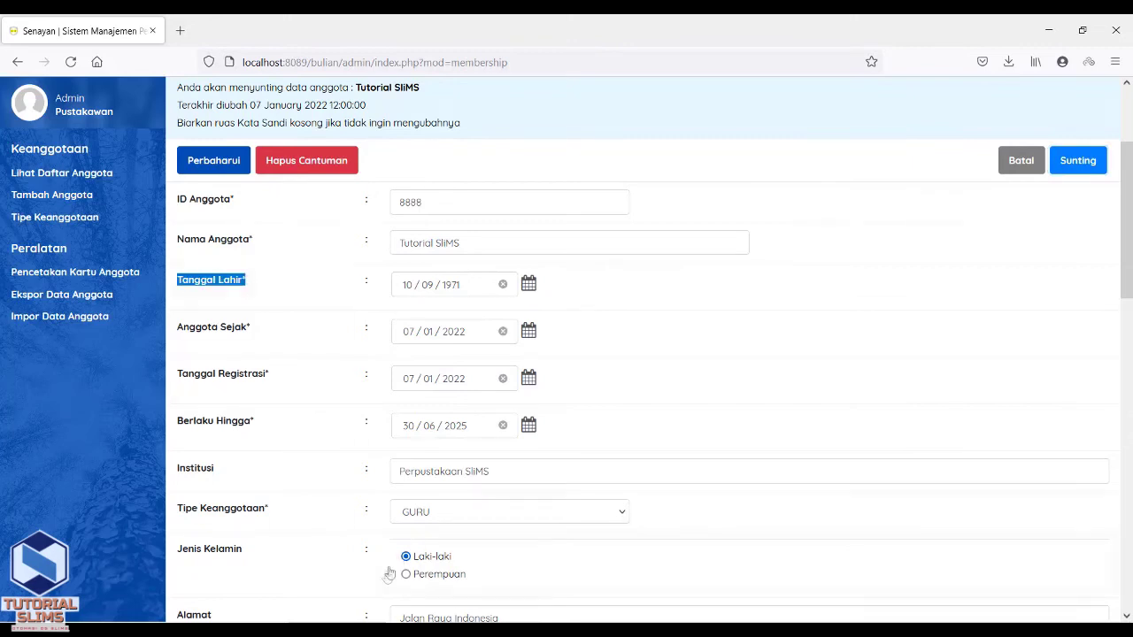
- Check Q3 1971-09-10 and P3 2025-06-30 against the form's Tanggal Lahir and Berlaku Hingga
{"action": "key", "text": "alt+Tab"}
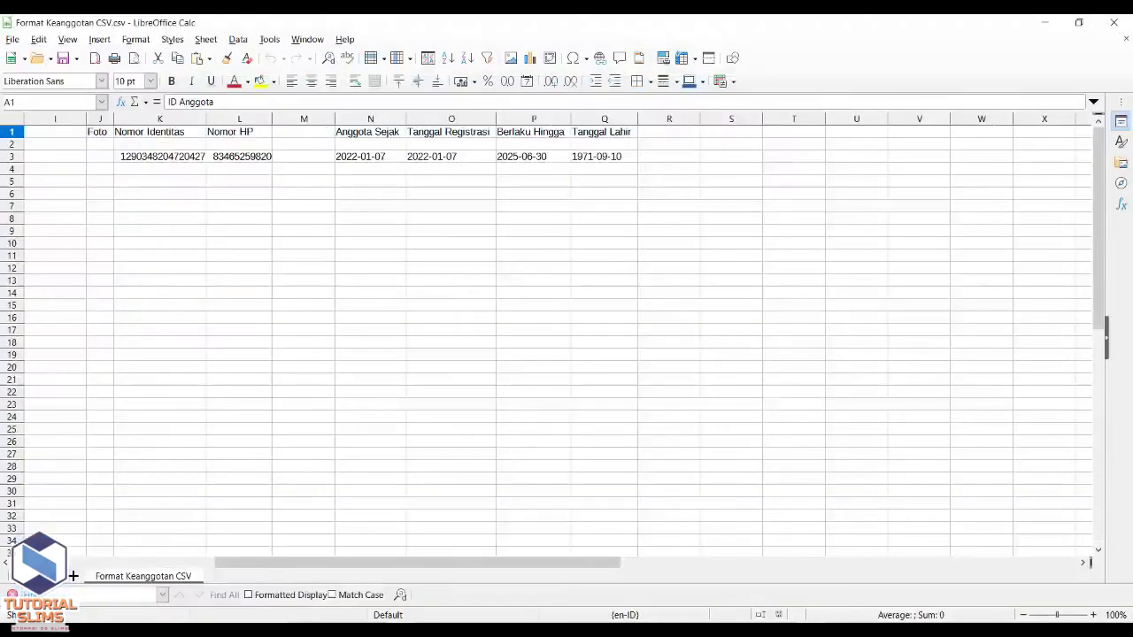
{"action": "left_click", "coordinate": [598, 157]}
{"action": "left_click", "coordinate": [534, 157]}
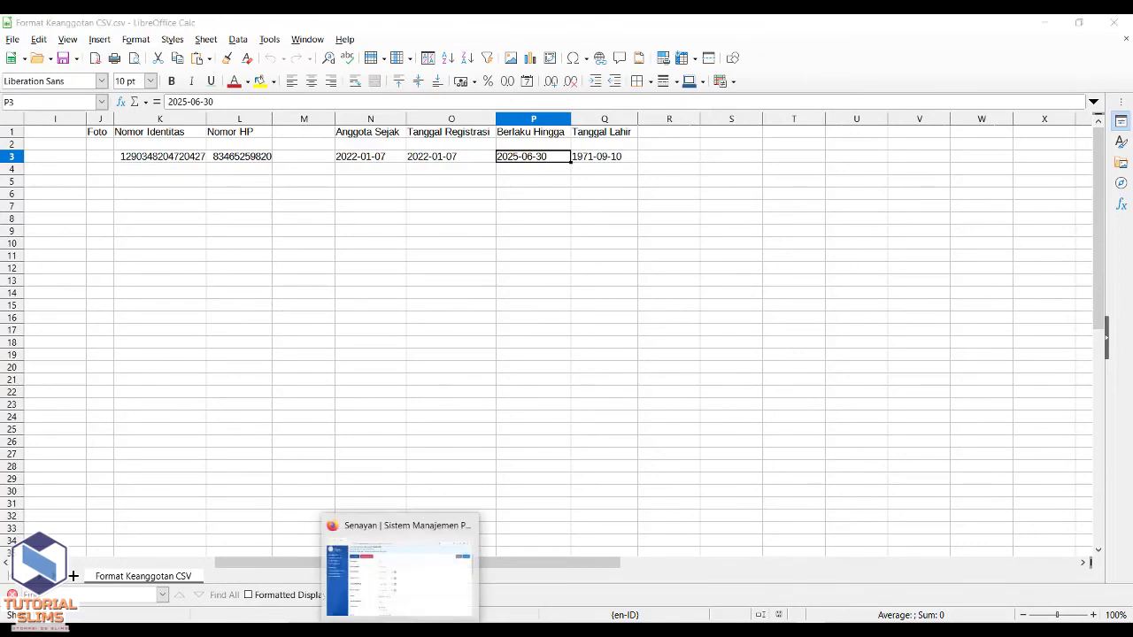
{"action": "left_click", "coordinate": [400, 570]}
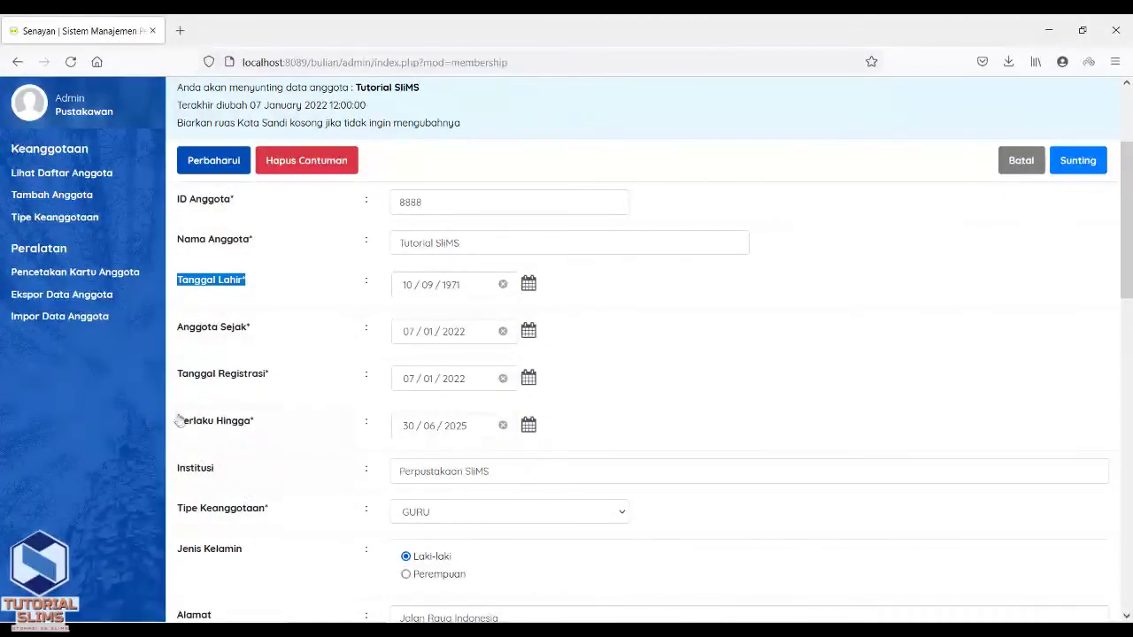
{"action": "left_click_drag", "start_coordinate": [173, 421], "coordinate": [273, 433]}
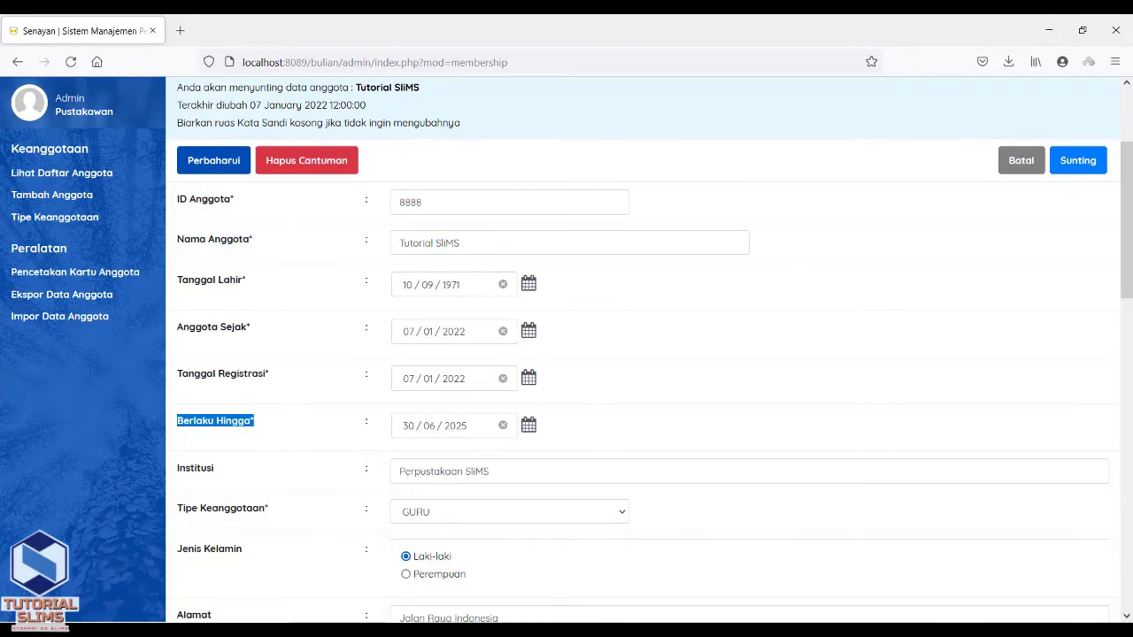
{"action": "key", "text": "alt+Tab"}
{"action": "key", "text": "alt+Tab"}
{"action": "left_click_drag", "start_coordinate": [1127, 292], "coordinate": [1125, 424]}
{"action": "left_click", "coordinate": [507, 348]}
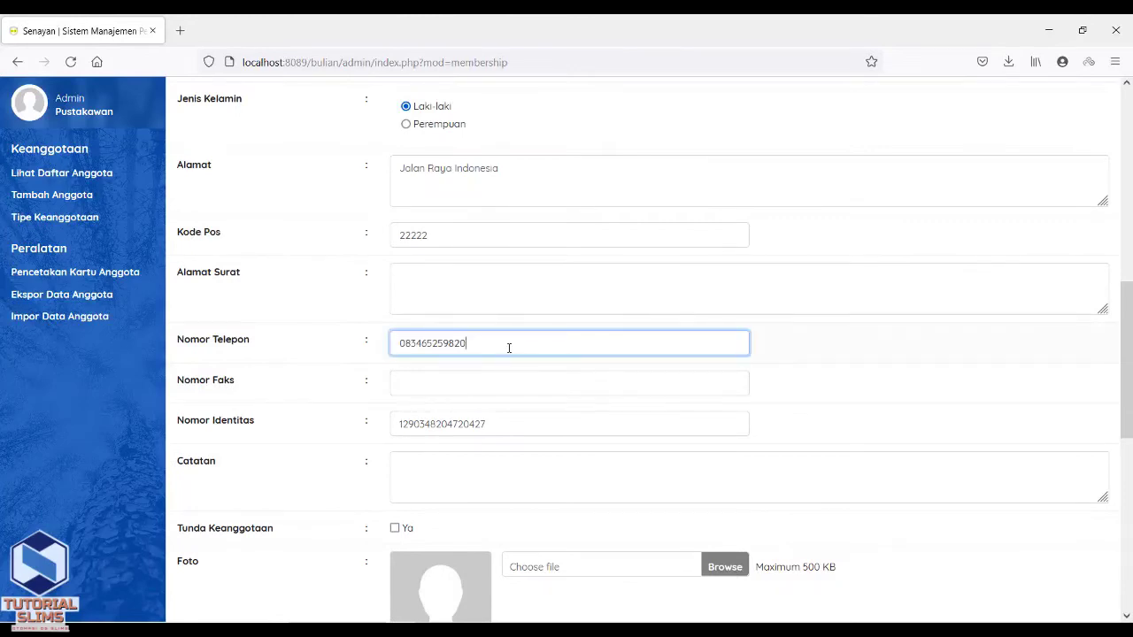
{"action": "key", "text": "alt+Tab"}
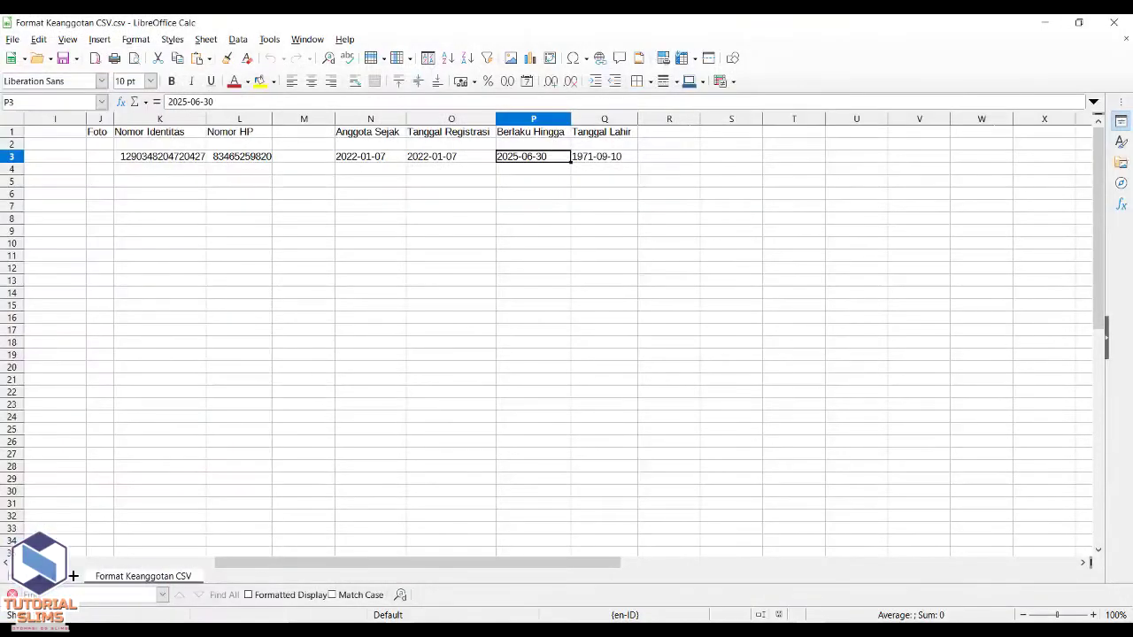
{"action": "left_click", "coordinate": [243, 159]}
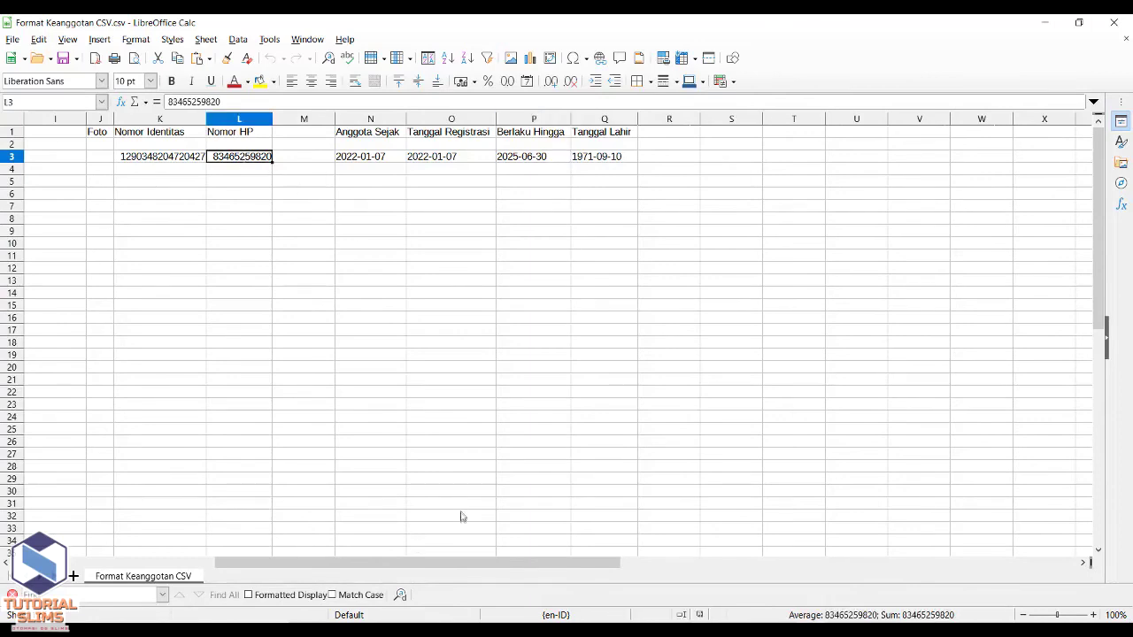
{"action": "left_click_drag", "start_coordinate": [436, 566], "coordinate": [311, 567]}
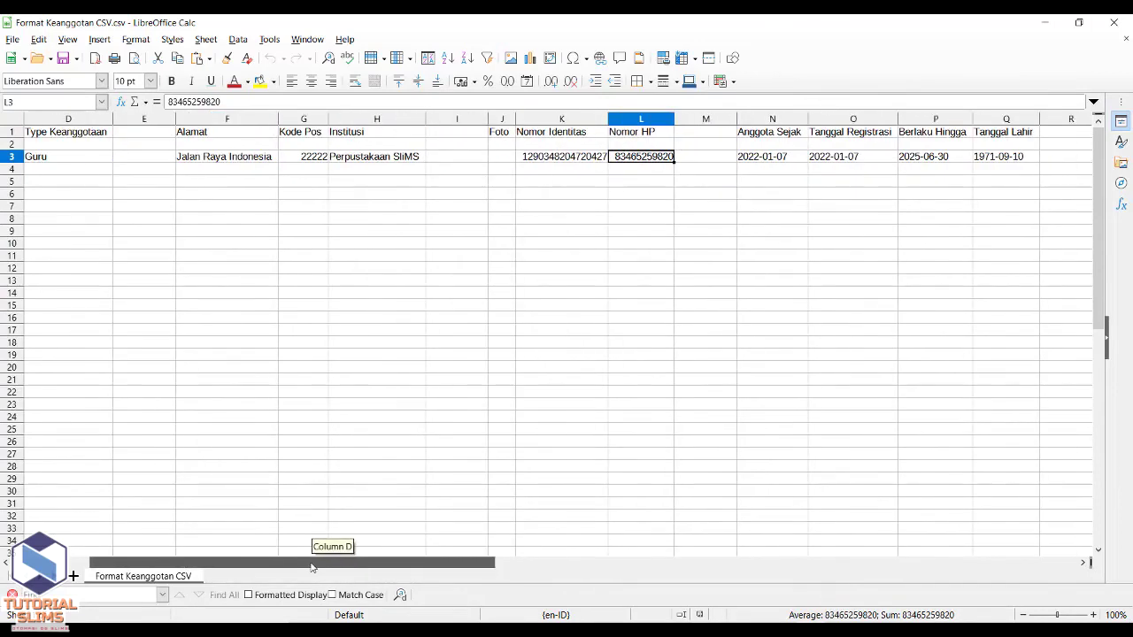
{"action": "key", "text": "alt+Tab"}
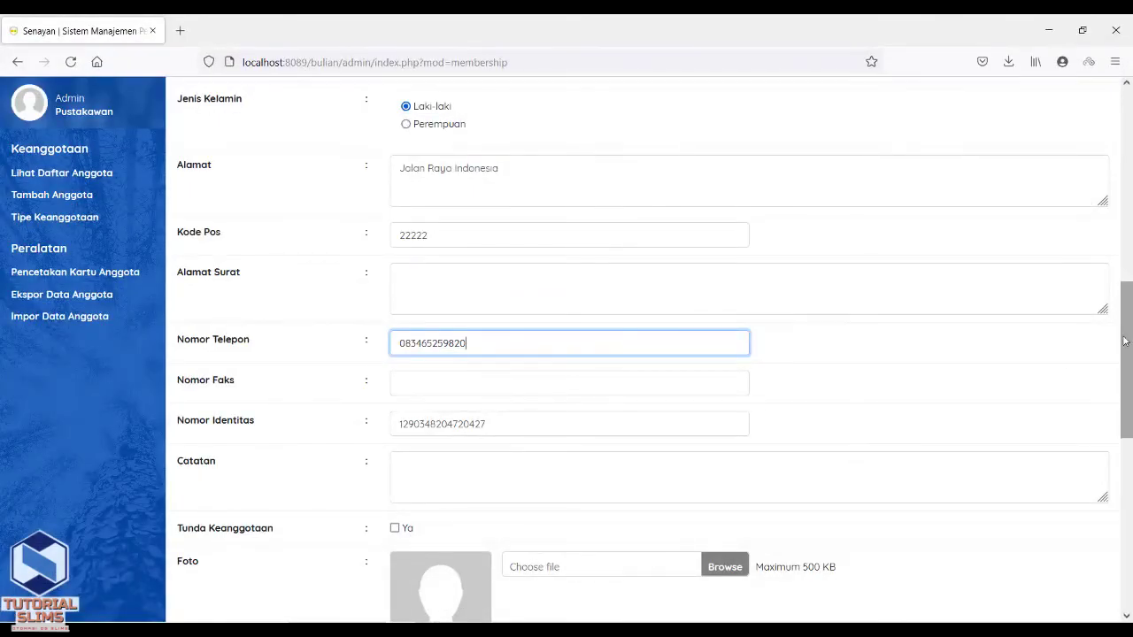
{"action": "left_click_drag", "start_coordinate": [1125, 340], "coordinate": [1129, 462]}
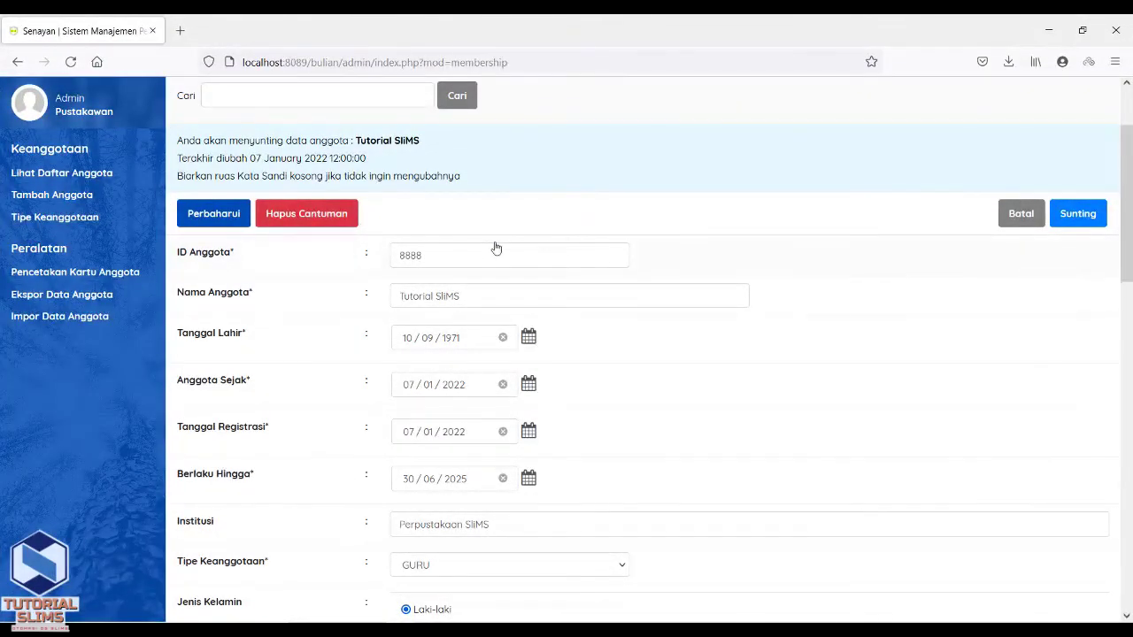
- Discard member 8888's edit form with Batal and return to the Tutorial SliMS result list
{"action": "left_click", "coordinate": [1018, 215]}
{"action": "left_click", "coordinate": [786, 242]}
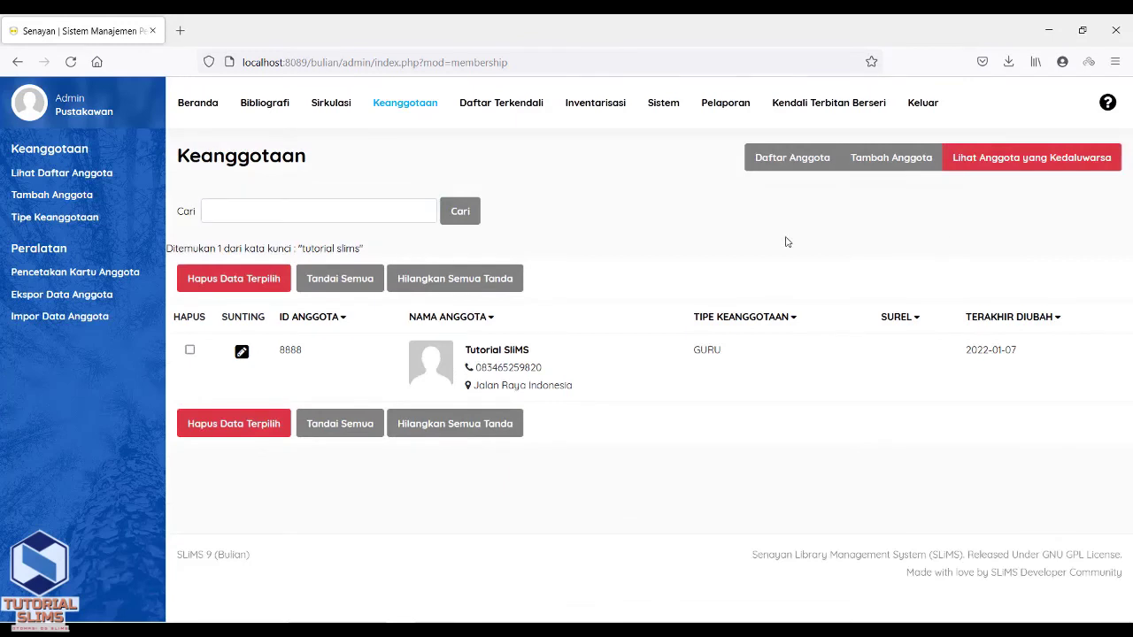